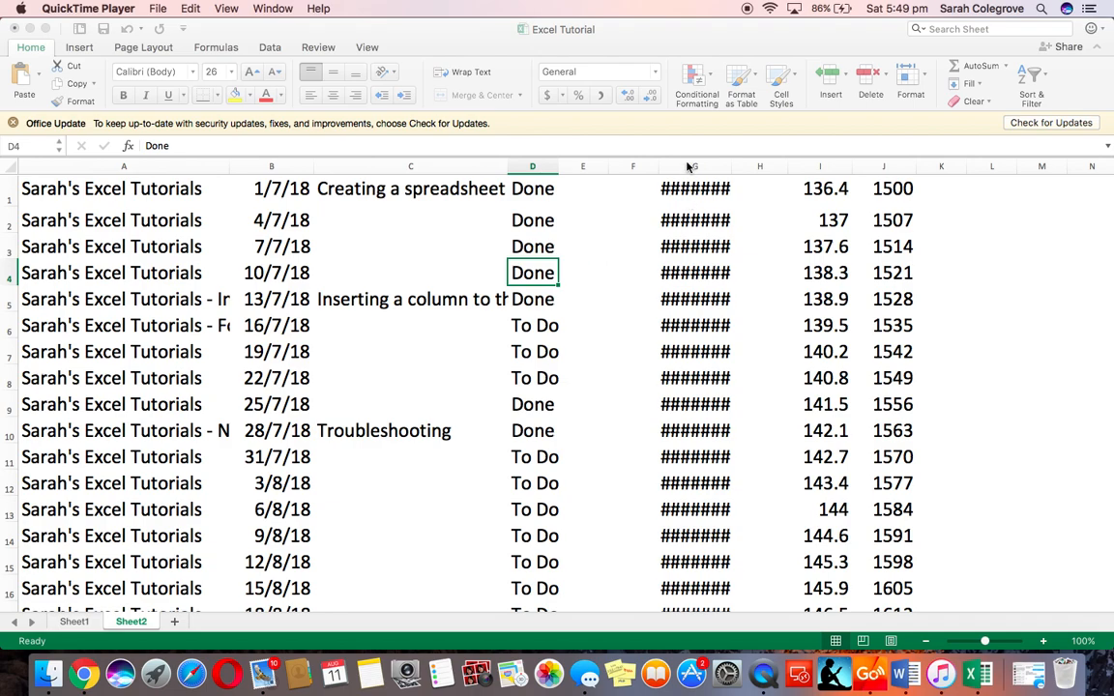
Insert three blank rows above the first data row
{"action": "left_click", "coordinate": [705, 411]}
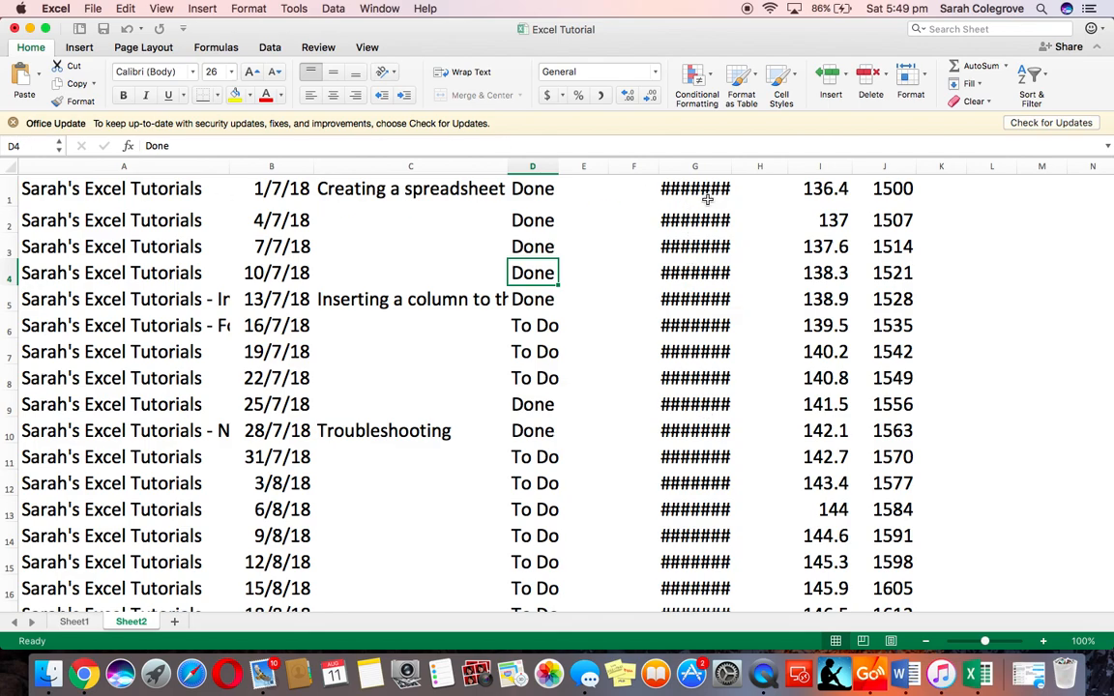
{"action": "left_click", "coordinate": [9, 189]}
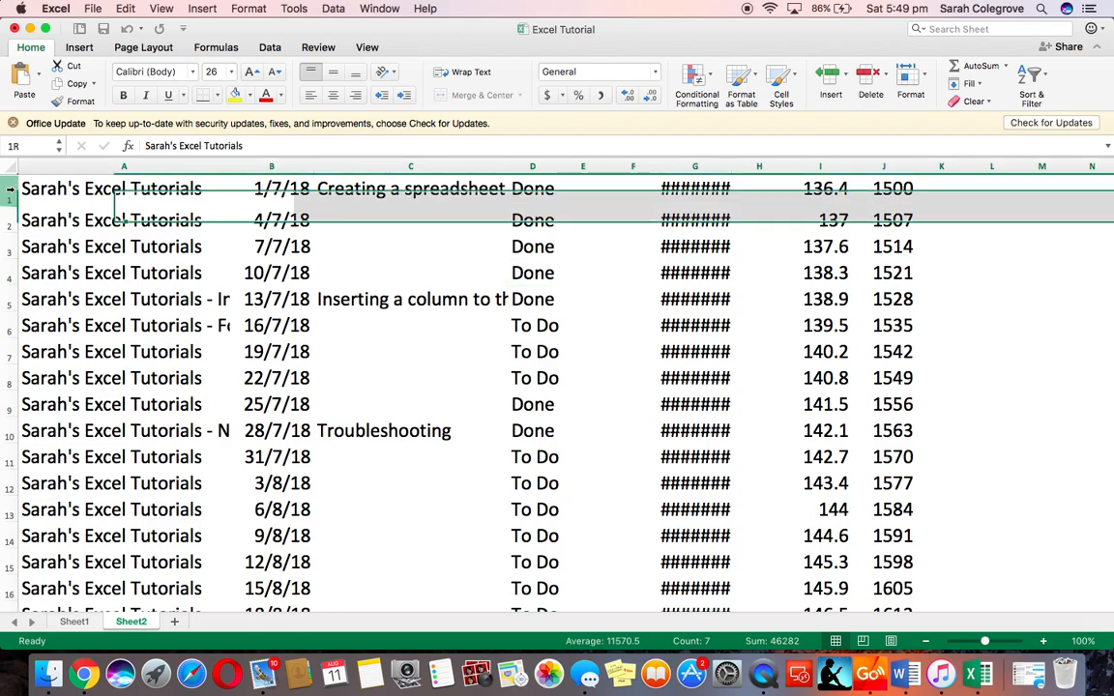
{"action": "left_click", "coordinate": [202, 9]}
{"action": "left_click", "coordinate": [209, 42]}
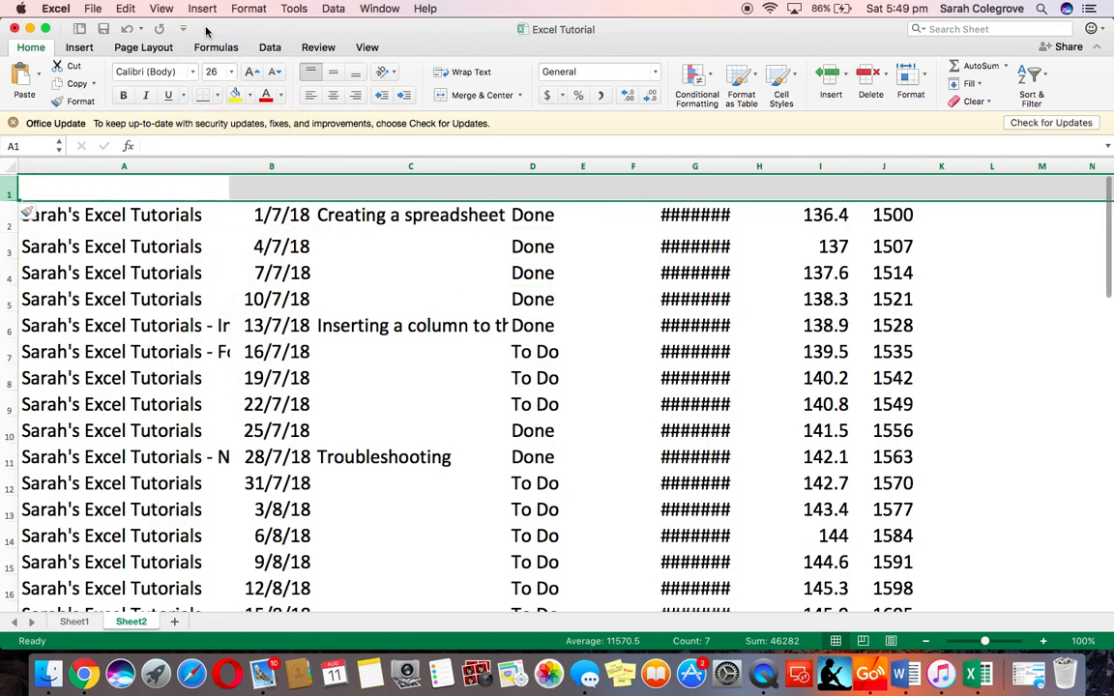
{"action": "left_click", "coordinate": [204, 9]}
{"action": "left_click", "coordinate": [209, 41]}
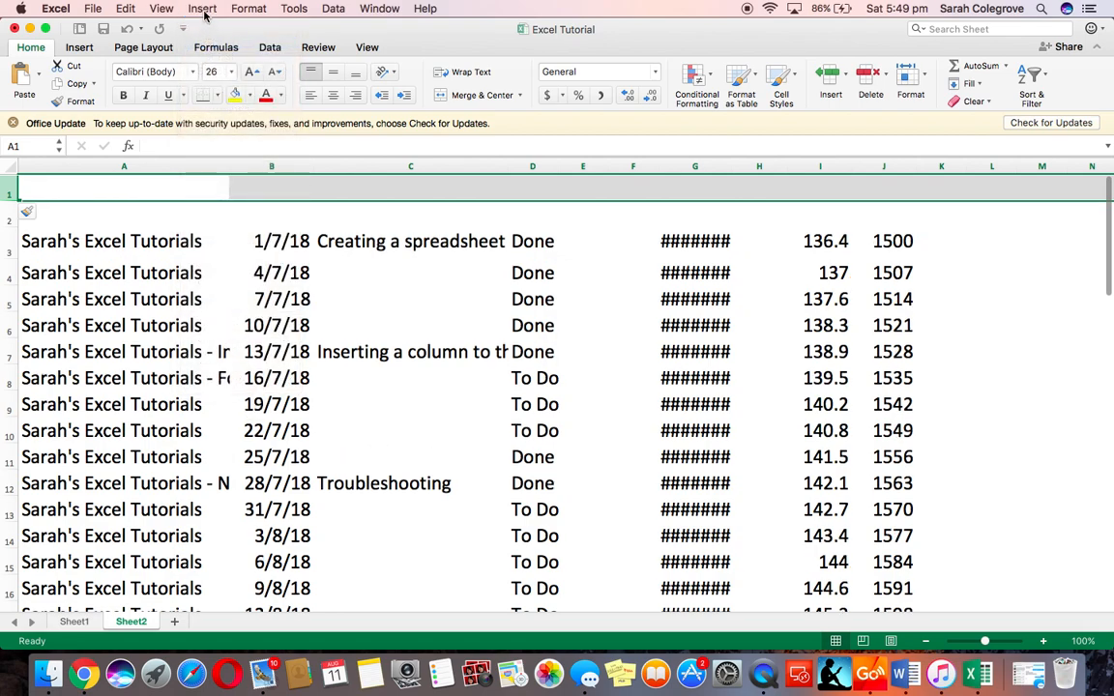
{"action": "left_click", "coordinate": [203, 10]}
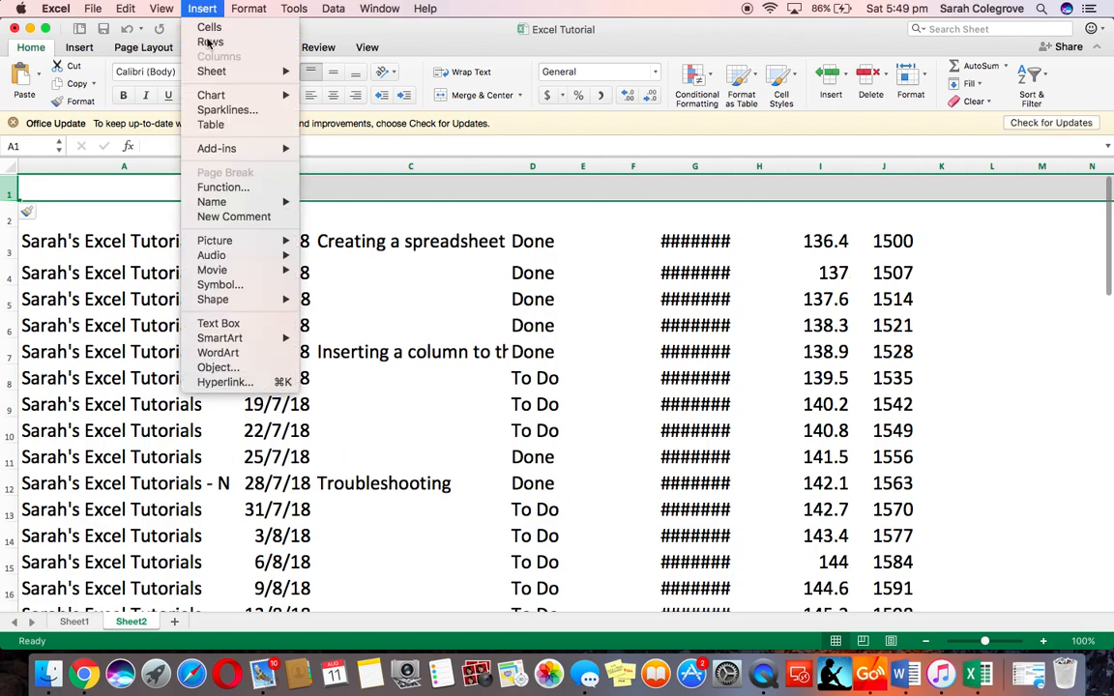
{"action": "left_click", "coordinate": [209, 41]}
Enter the title "Sarah's Excel Tutorials" in cell A1
{"action": "left_click", "coordinate": [86, 187]}
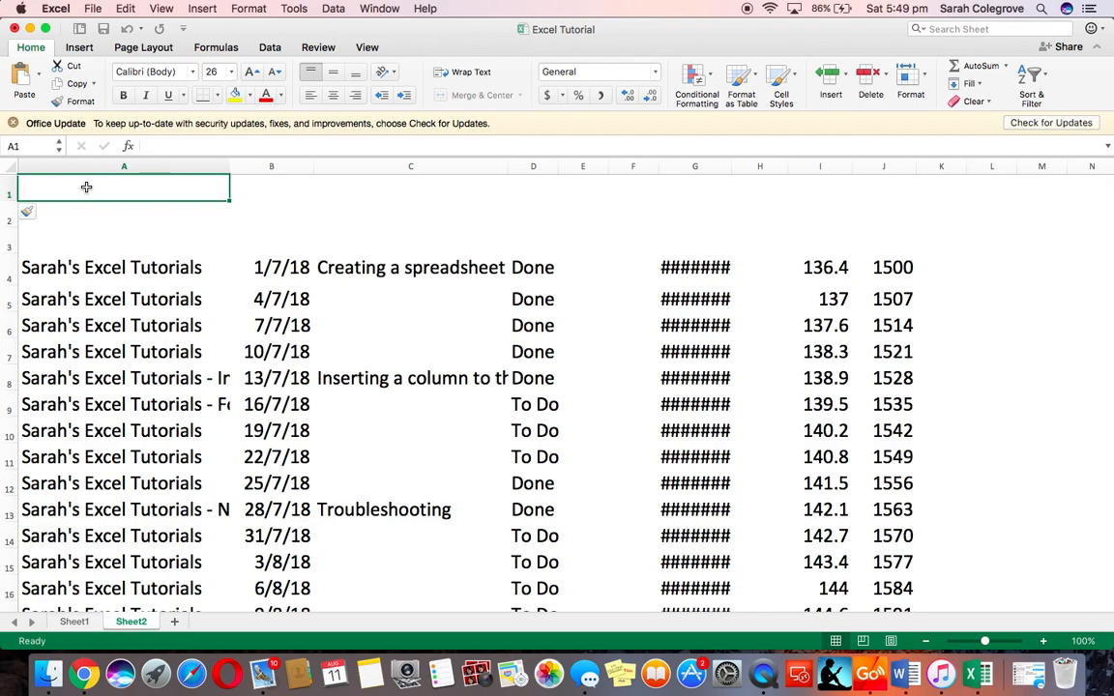
{"action": "type", "text": "Sarah's "}
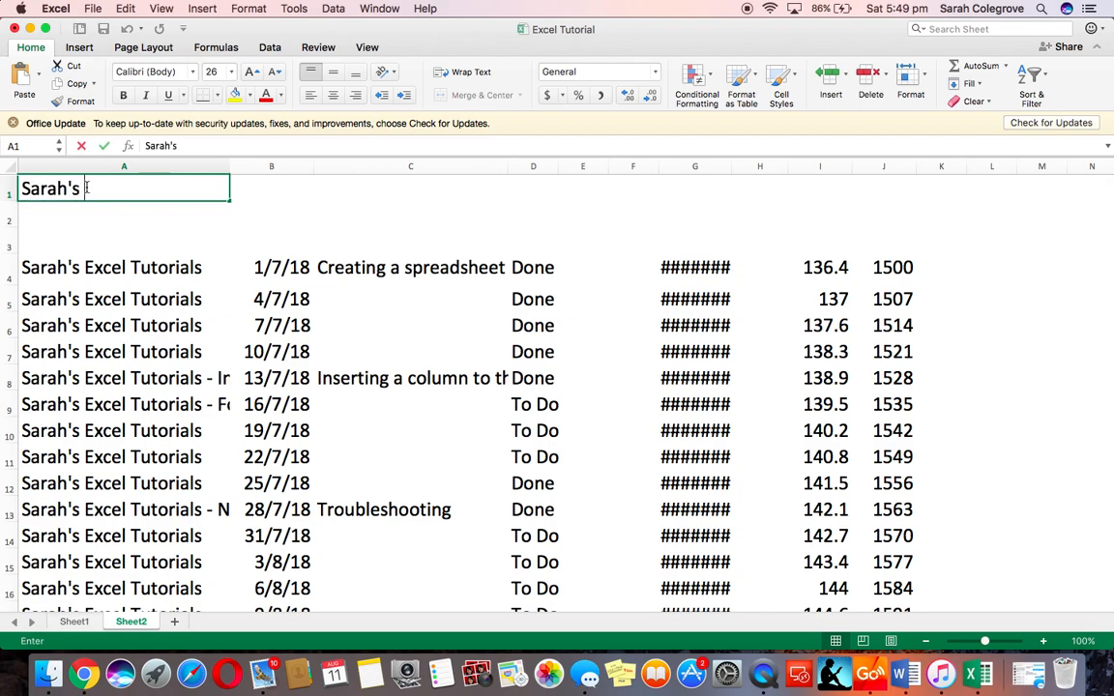
{"action": "type", "text": "Excel Tuto"}
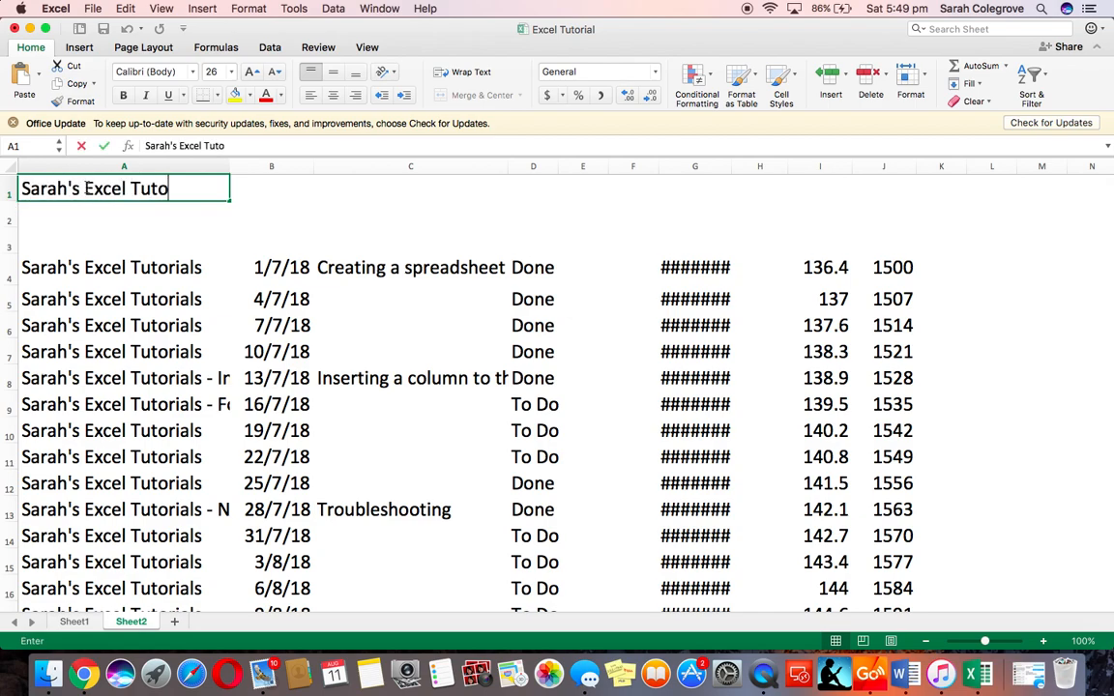
{"action": "type", "text": "rials"}
{"action": "key", "text": "Return"}
{"action": "key", "text": "Return"}
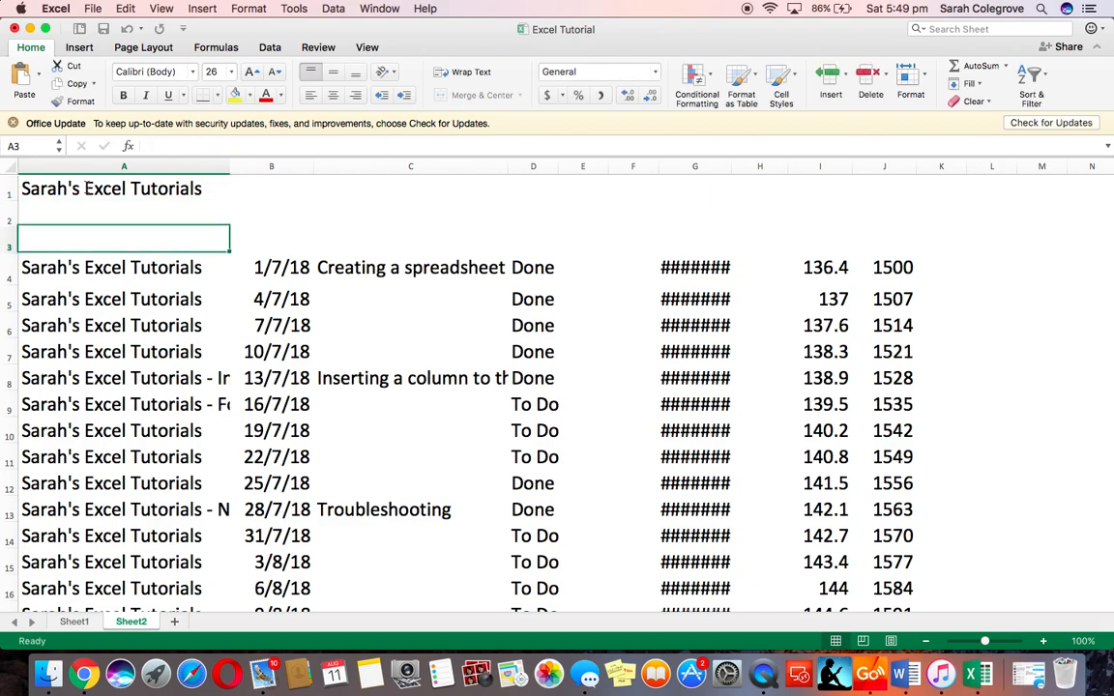
Enter the column headings Name, Date, Description and Status in row 3
{"action": "type", "text": "Name"}
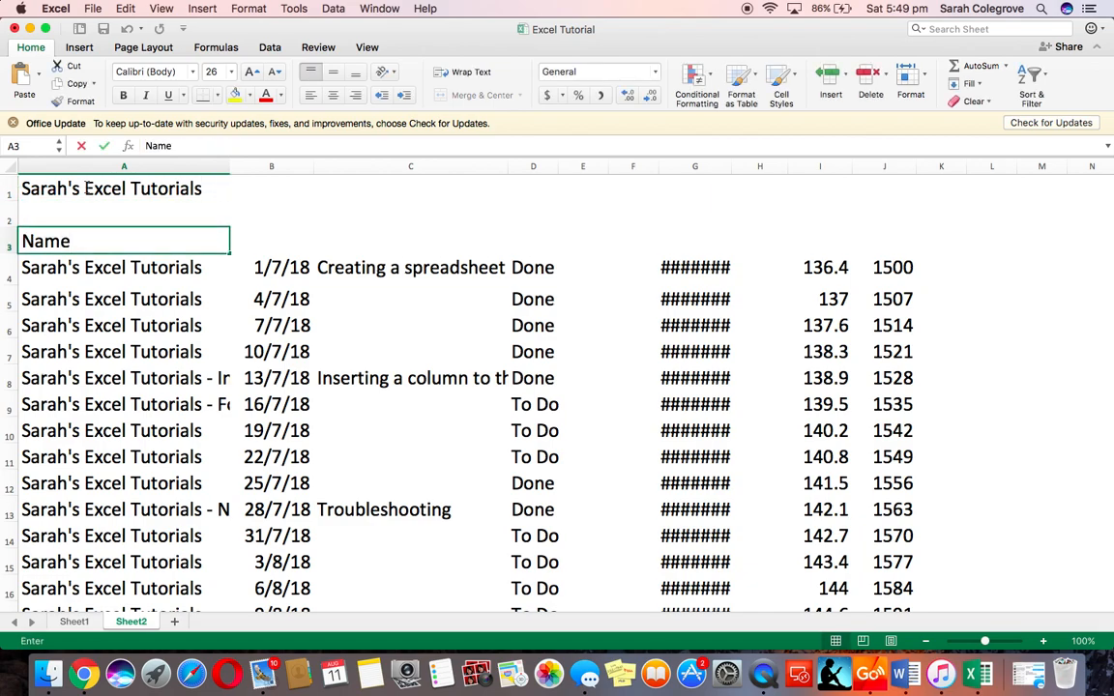
{"action": "key", "text": "Tab"}
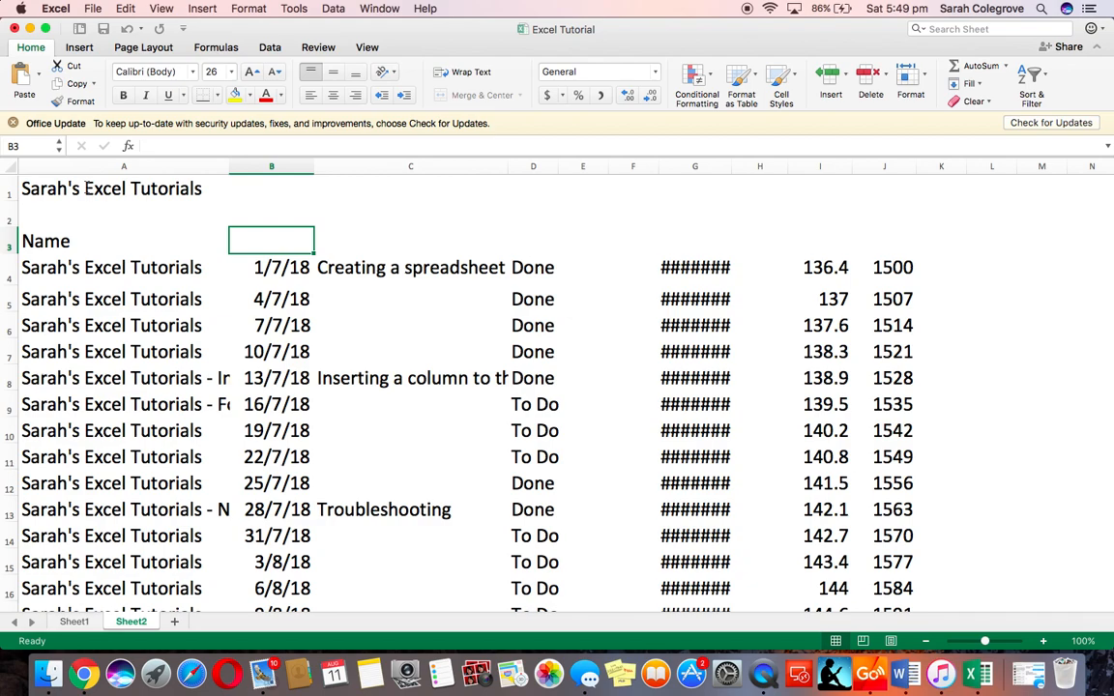
{"action": "type", "text": "Date"}
{"action": "key", "text": "Tab"}
{"action": "type", "text": "Description"}
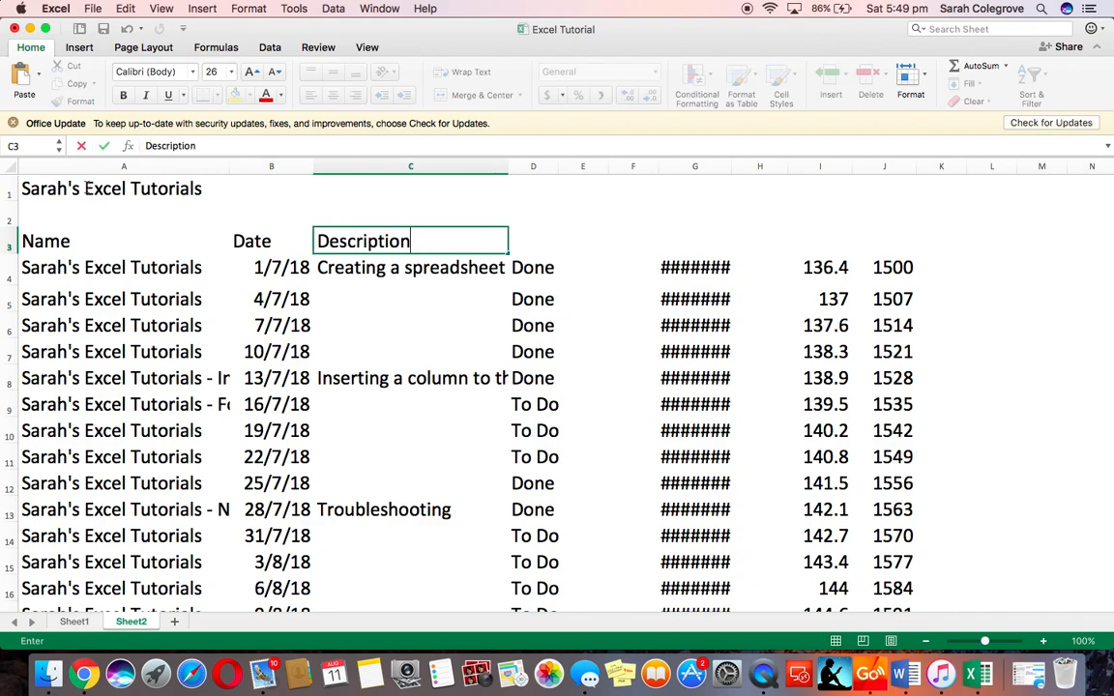
{"action": "key", "text": "Tab"}
{"action": "type", "text": "Status"}
Label column J "Total including GST" and column I "GST" in row 3
{"action": "key", "text": "Tab"}
{"action": "key", "text": "Tab"}
{"action": "key", "text": "Tab"}
{"action": "key", "text": "Tab"}
{"action": "key", "text": "Tab"}
{"action": "key", "text": "Tab"}
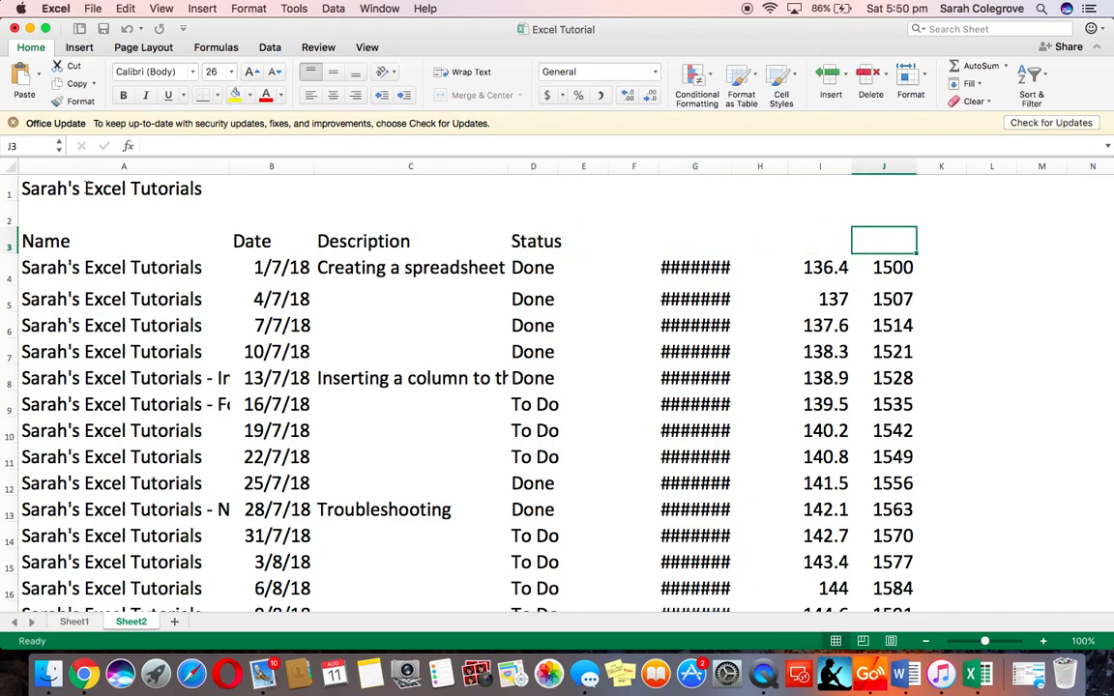
{"action": "type", "text": "Total"}
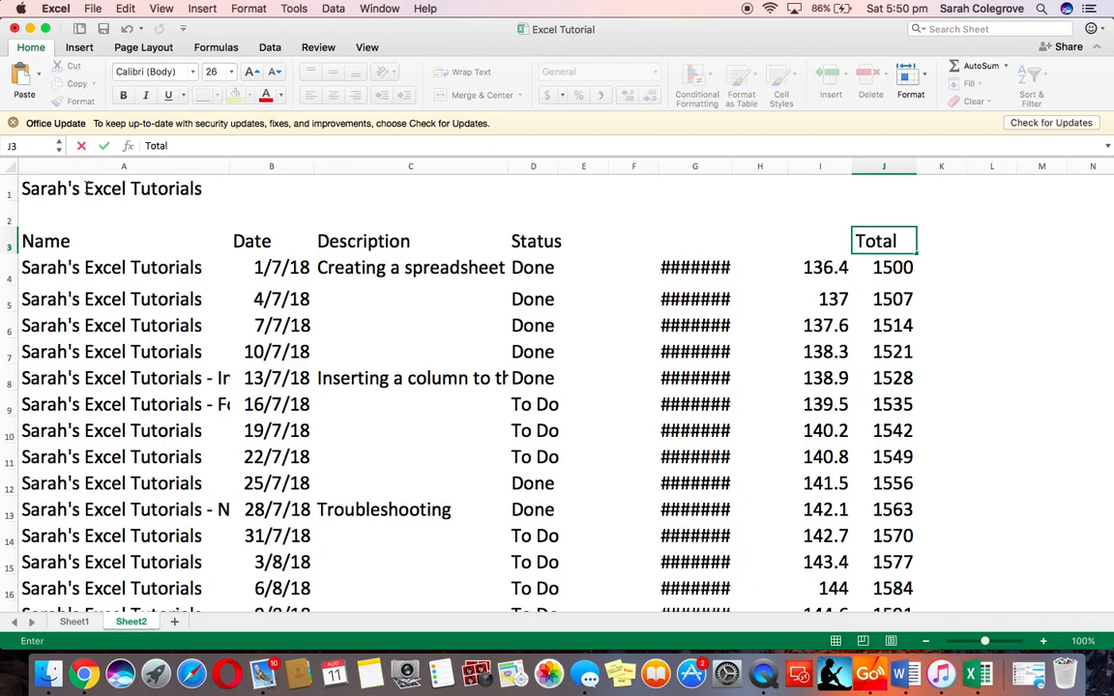
{"action": "type", "text": " including GST"}
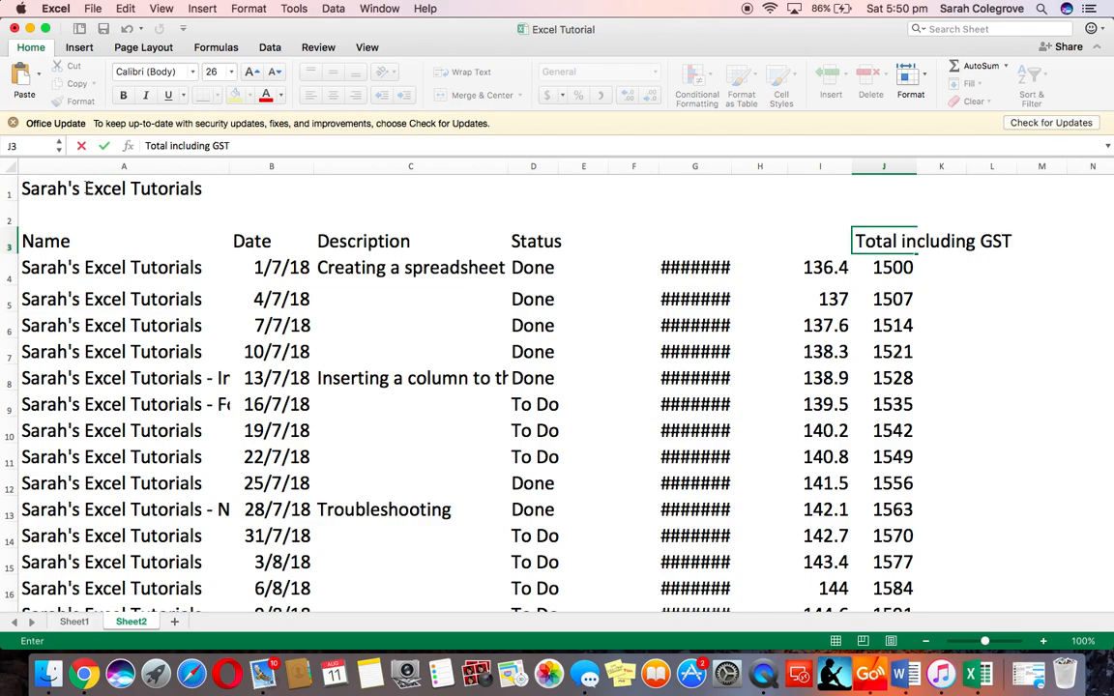
{"action": "key", "text": "Left"}
{"action": "type", "text": "GST"}
Label column G "Total excluding GST" in row 3
{"action": "key", "text": "Left"}
{"action": "key", "text": "Left"}
{"action": "type", "text": "Total excluding GST"}
{"action": "key", "text": "Return"}
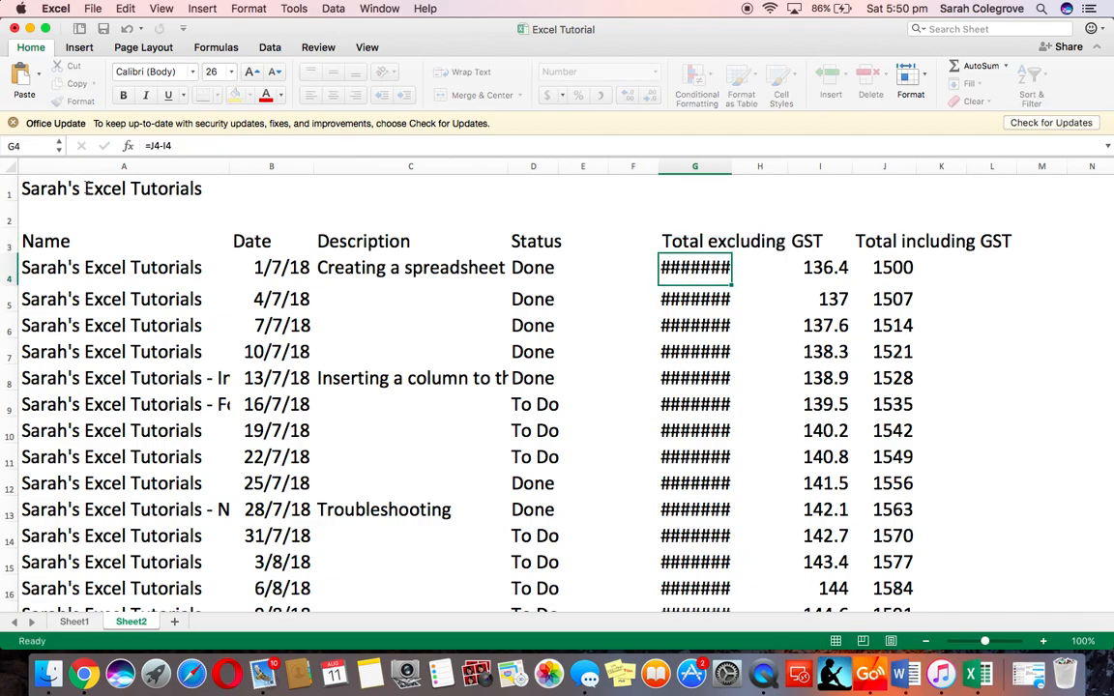
Turn on text wrapping for the heading row A3 to J3
{"action": "left_click", "coordinate": [55, 241]}
{"action": "left_click_drag", "start_coordinate": [55, 241], "coordinate": [907, 242]}
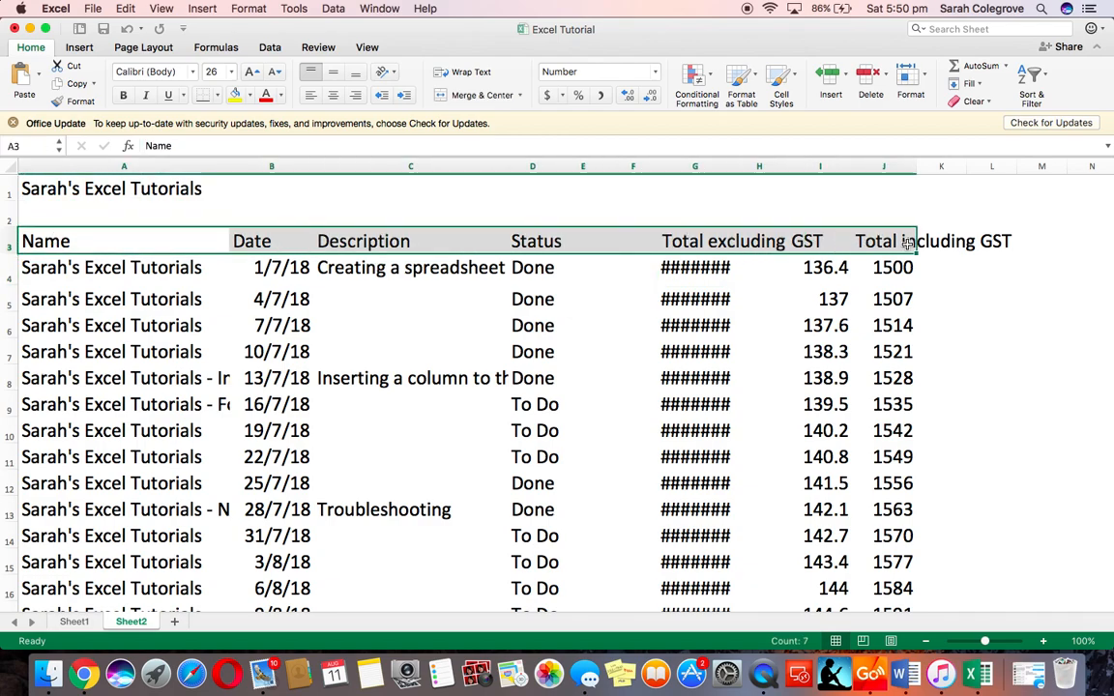
{"action": "left_click", "coordinate": [454, 74]}
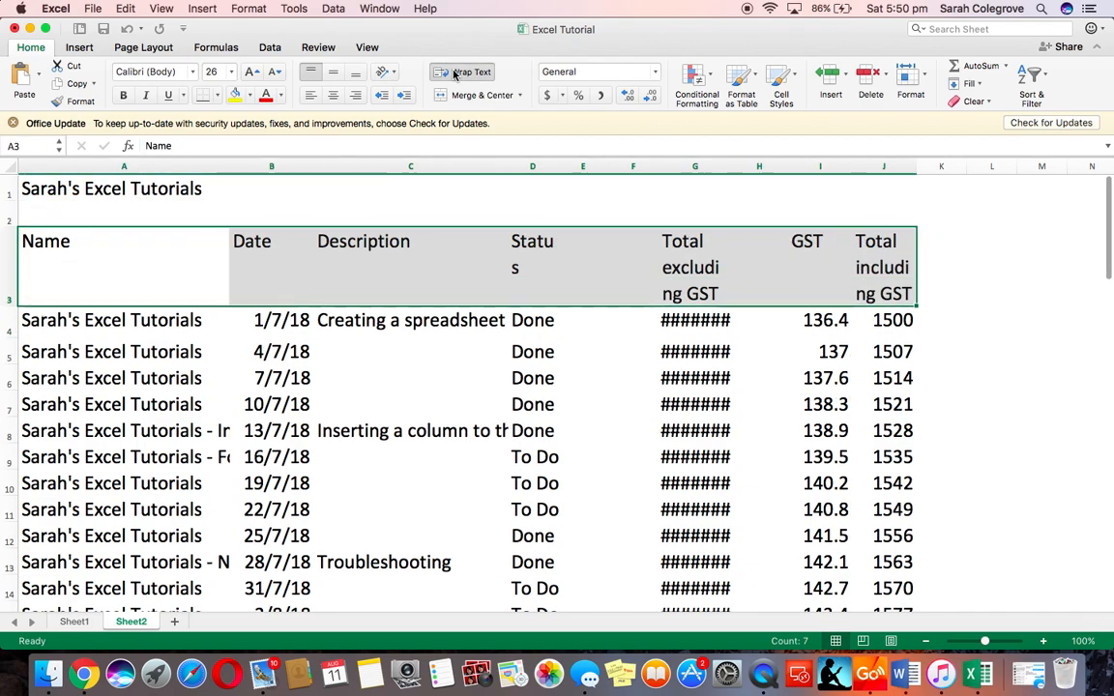
Widen columns J and D slightly and center the headings vertically and horizontally
{"action": "left_click_drag", "start_coordinate": [918, 166], "coordinate": [947, 165]}
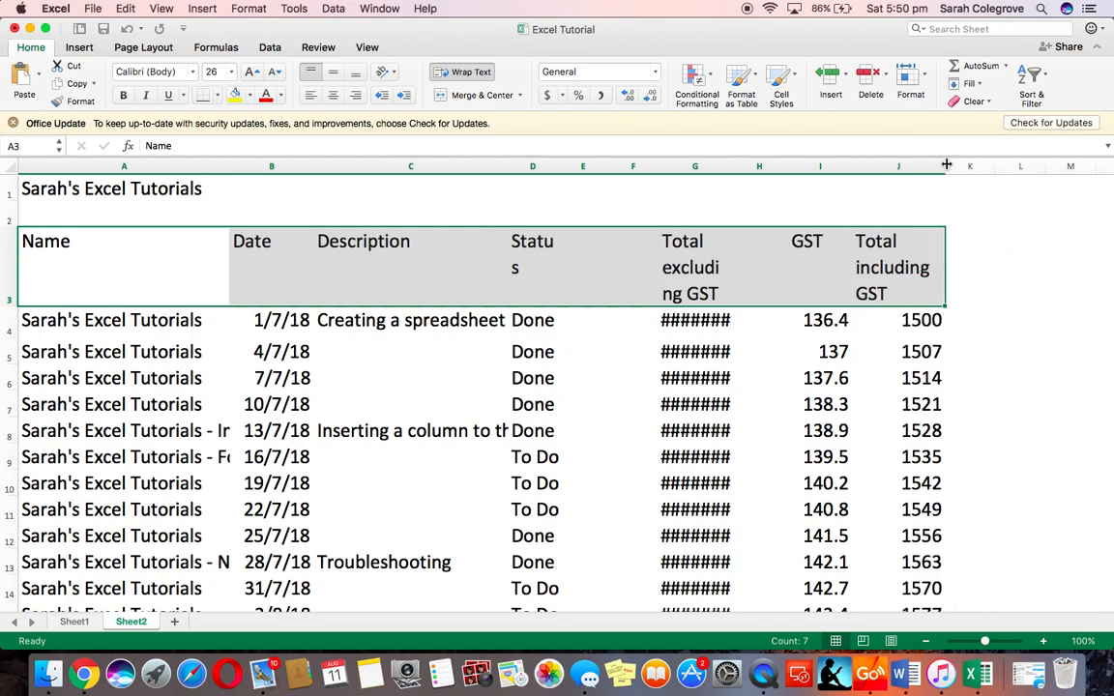
{"action": "left_click_drag", "start_coordinate": [561, 165], "coordinate": [571, 167]}
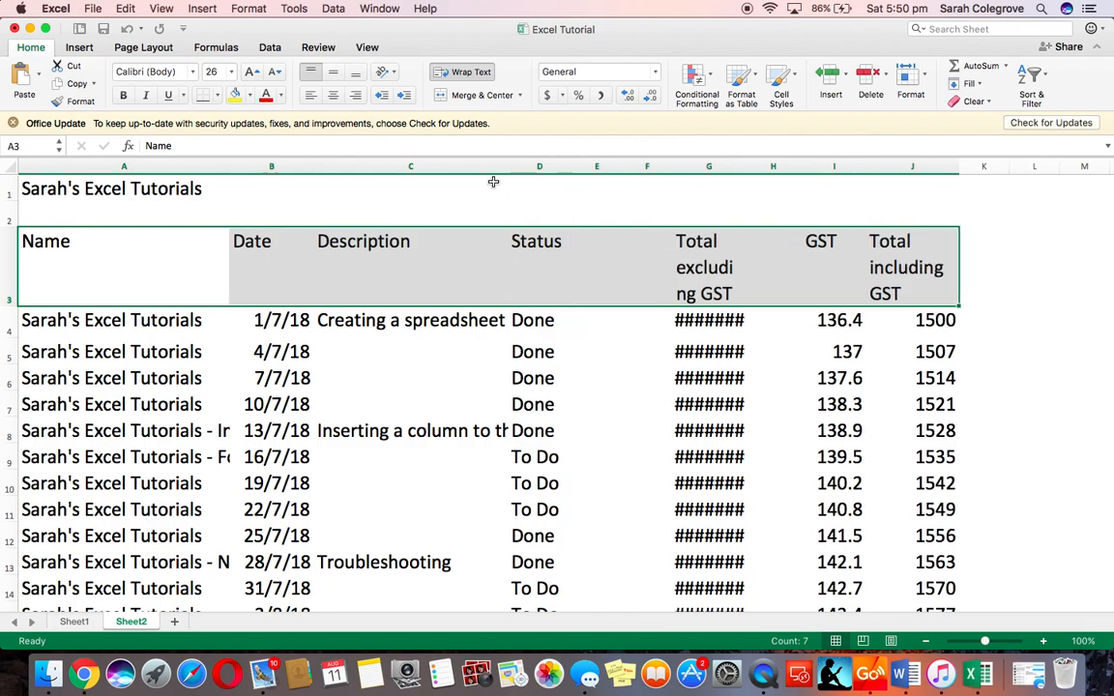
{"action": "left_click", "coordinate": [333, 74]}
{"action": "left_click", "coordinate": [335, 95]}
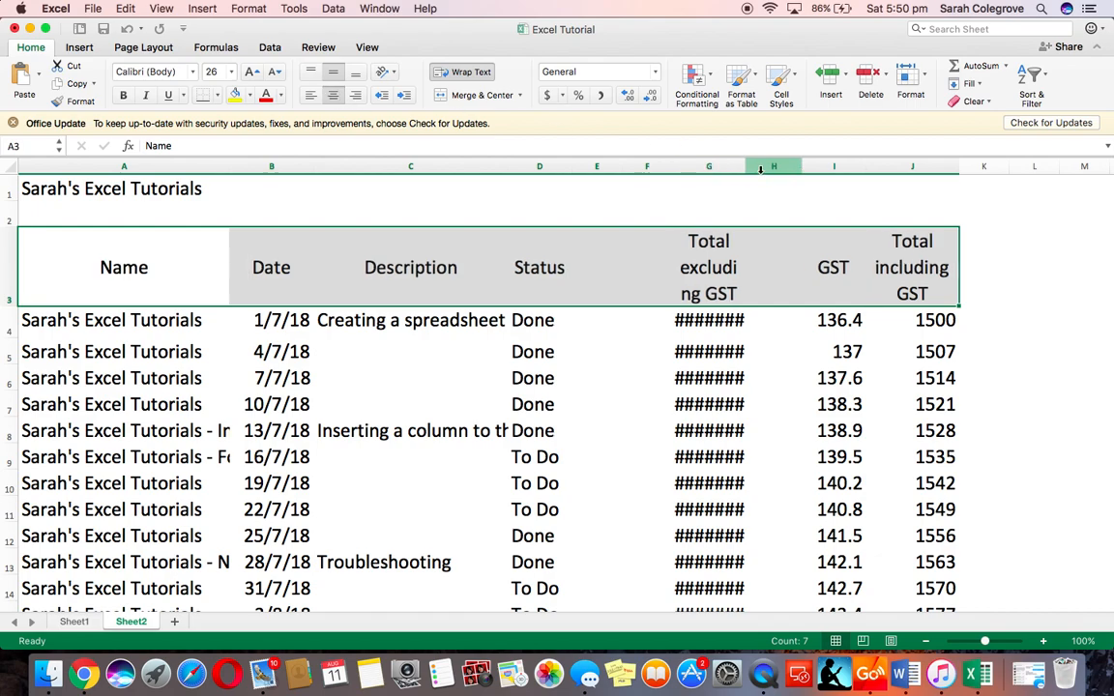
Widen column G so its totals display
{"action": "left_click_drag", "start_coordinate": [745, 165], "coordinate": [759, 166]}
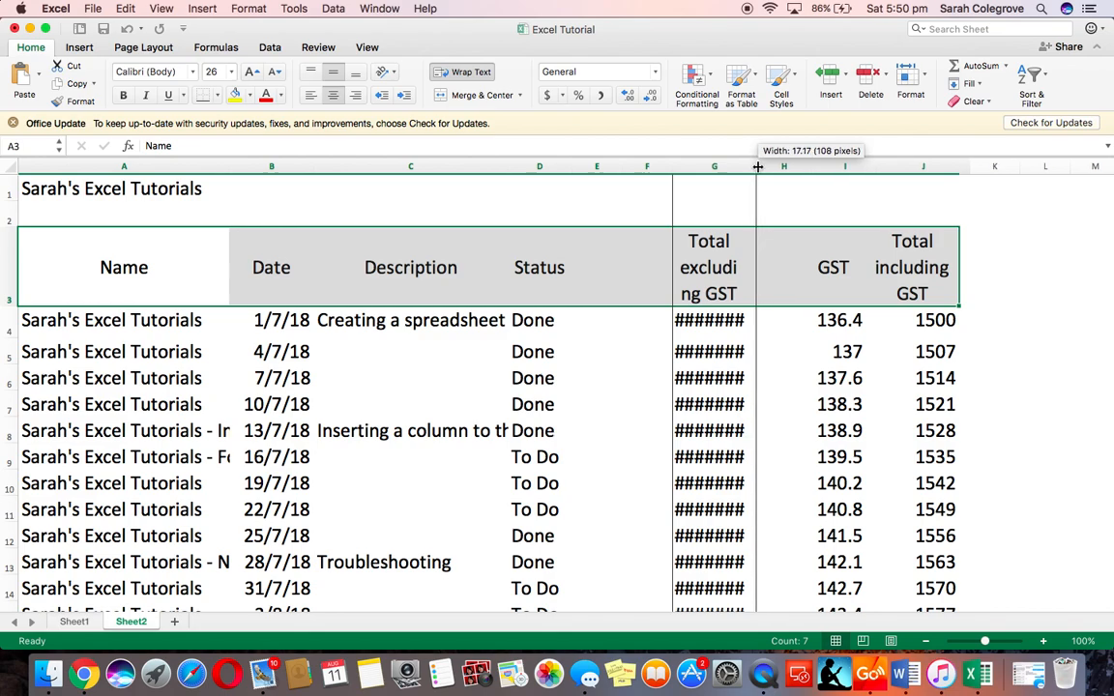
{"action": "left_click_drag", "start_coordinate": [759, 166], "coordinate": [776, 166]}
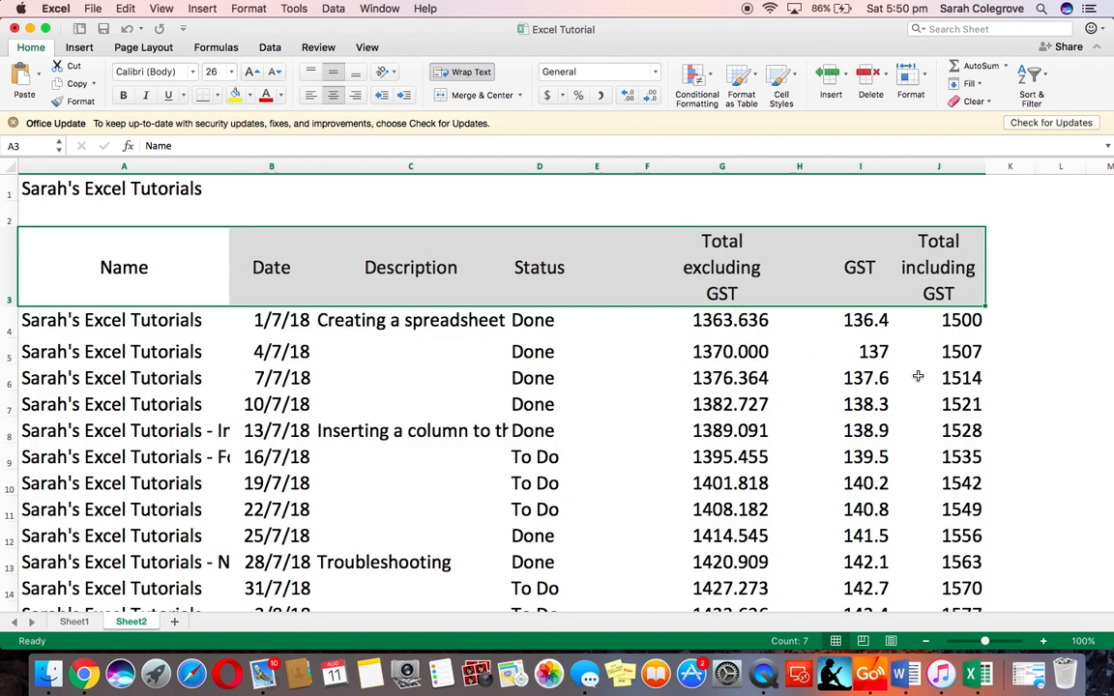
Format columns G to J as Number and then apply comma style
{"action": "left_click_drag", "start_coordinate": [732, 168], "coordinate": [918, 167]}
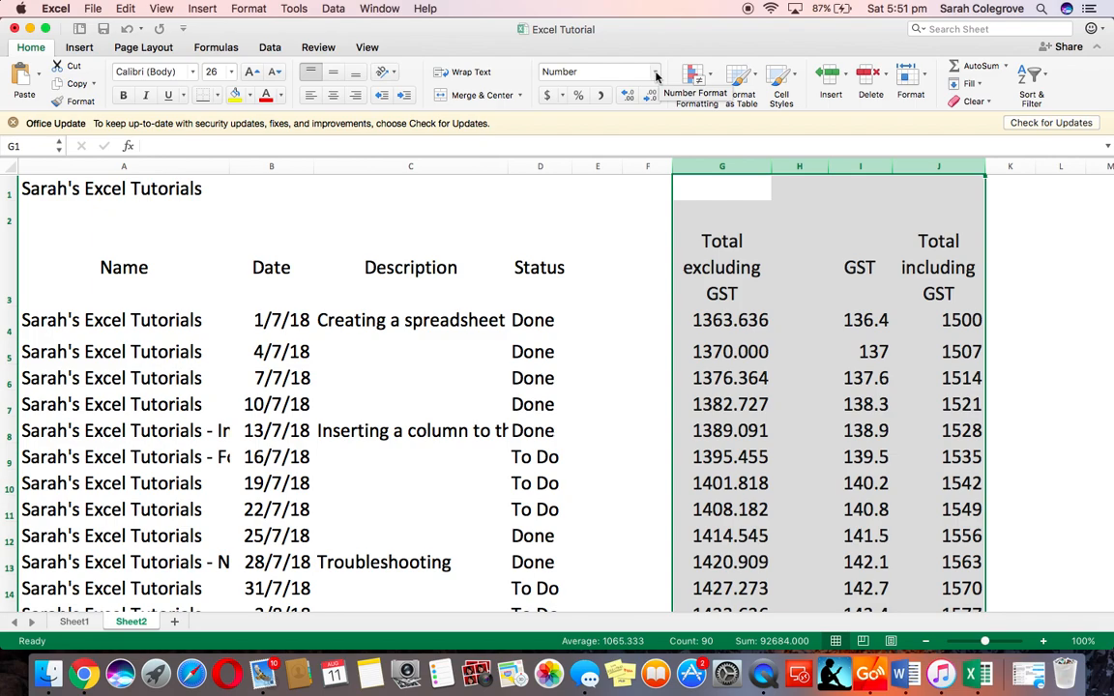
{"action": "left_click", "coordinate": [656, 77]}
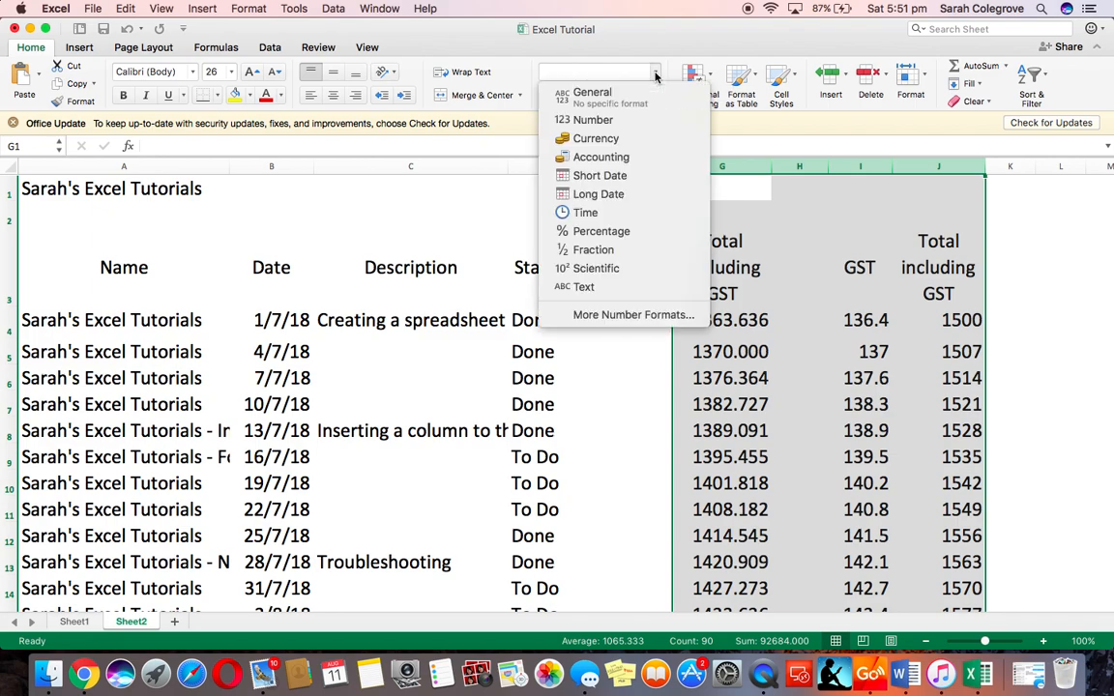
{"action": "left_click", "coordinate": [635, 120]}
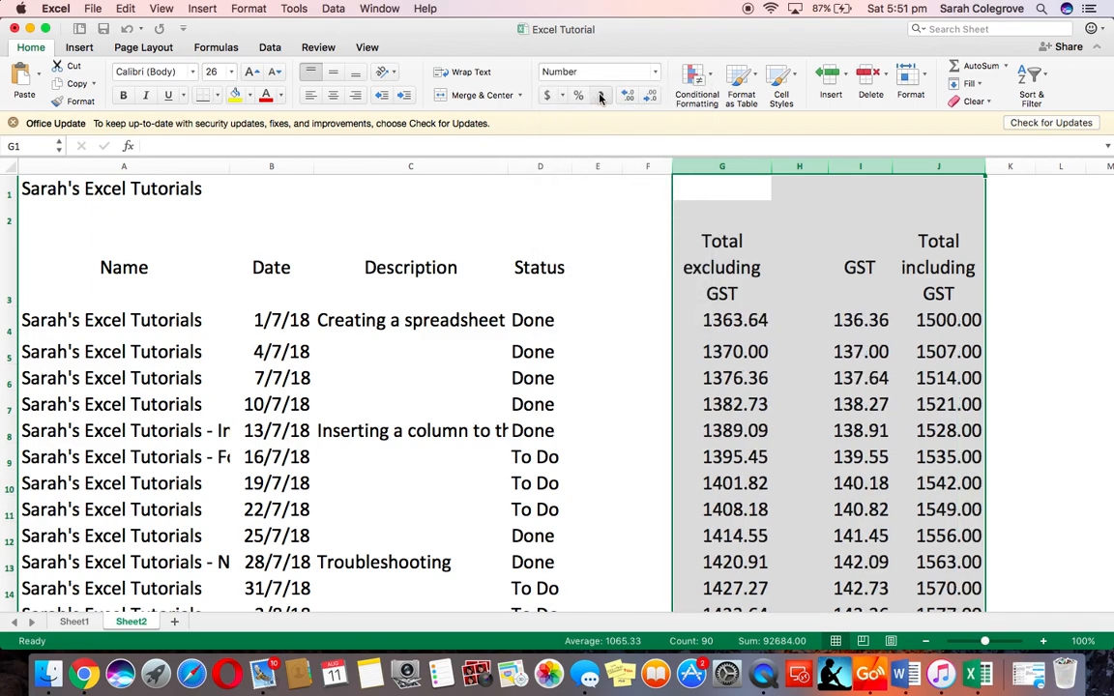
{"action": "left_click", "coordinate": [600, 96]}
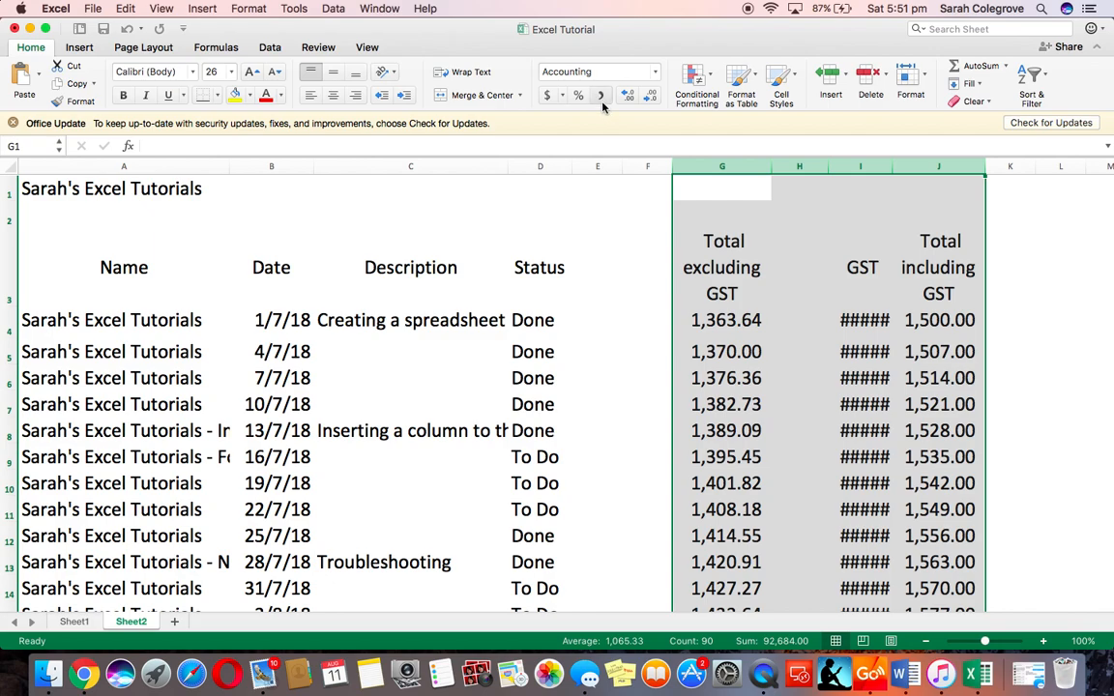
Widen the GST column I
{"action": "left_click_drag", "start_coordinate": [893, 165], "coordinate": [901, 166]}
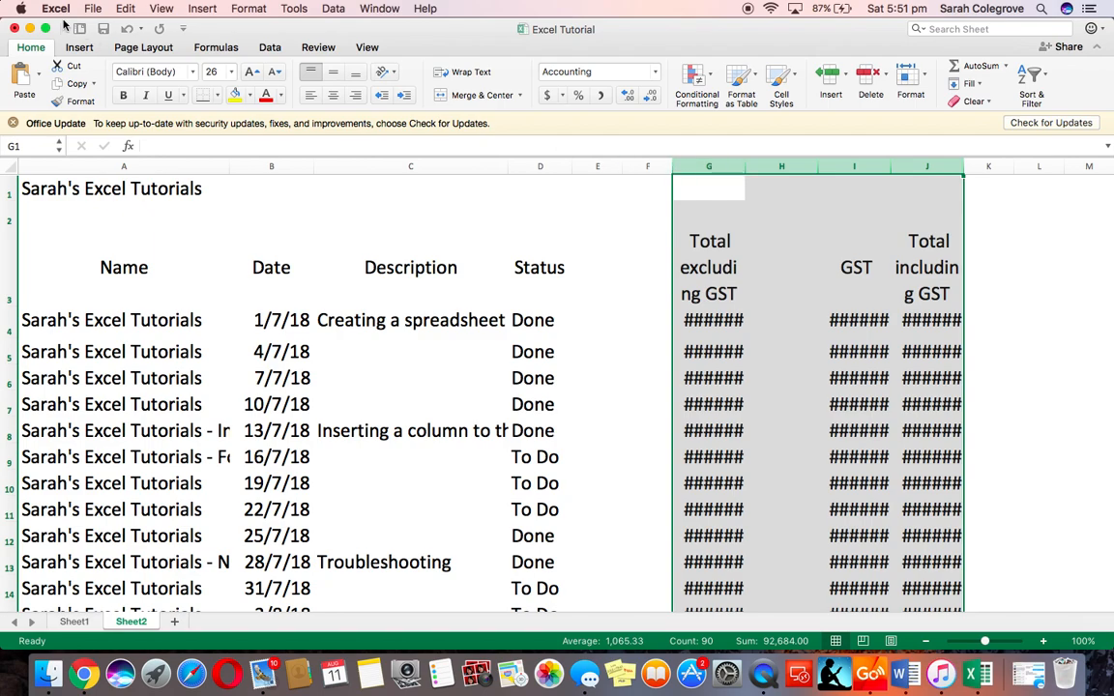
{"action": "left_click", "coordinate": [127, 28]}
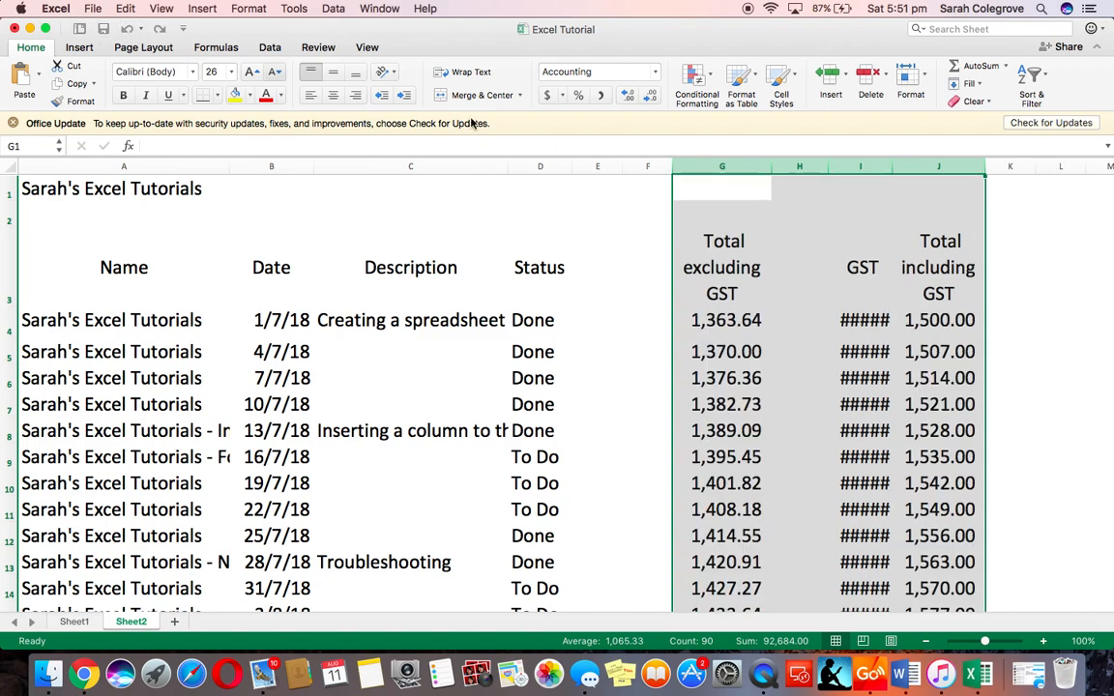
{"action": "left_click", "coordinate": [861, 167]}
{"action": "left_click_drag", "start_coordinate": [893, 167], "coordinate": [909, 168]}
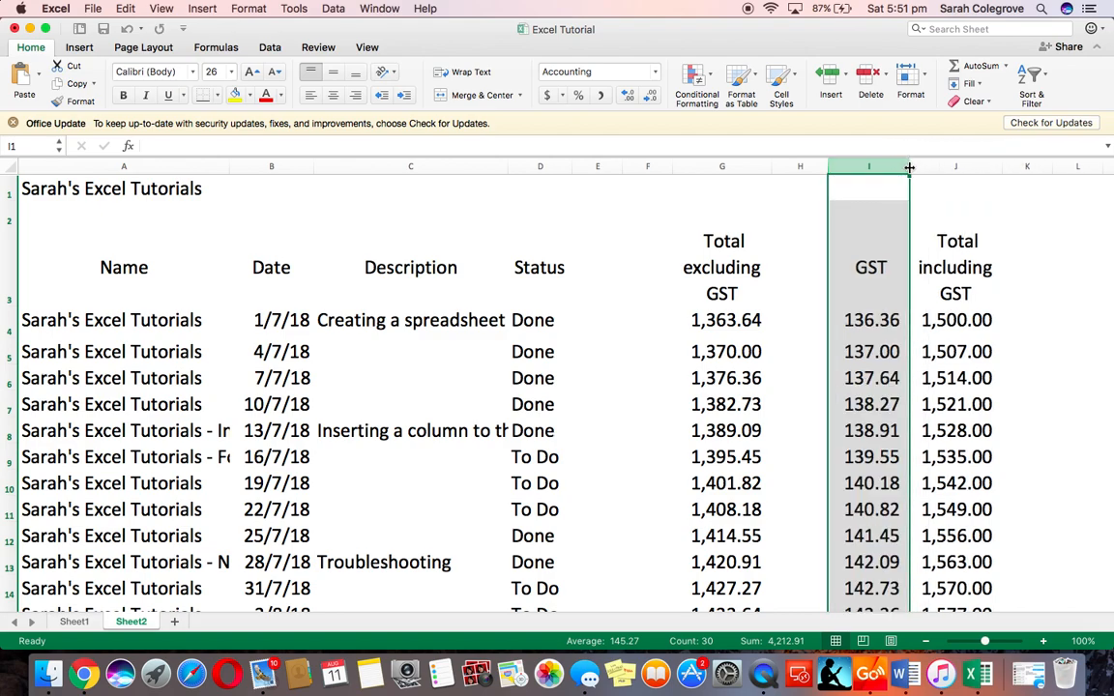
Delete the empty column H
{"action": "left_click", "coordinate": [803, 165]}
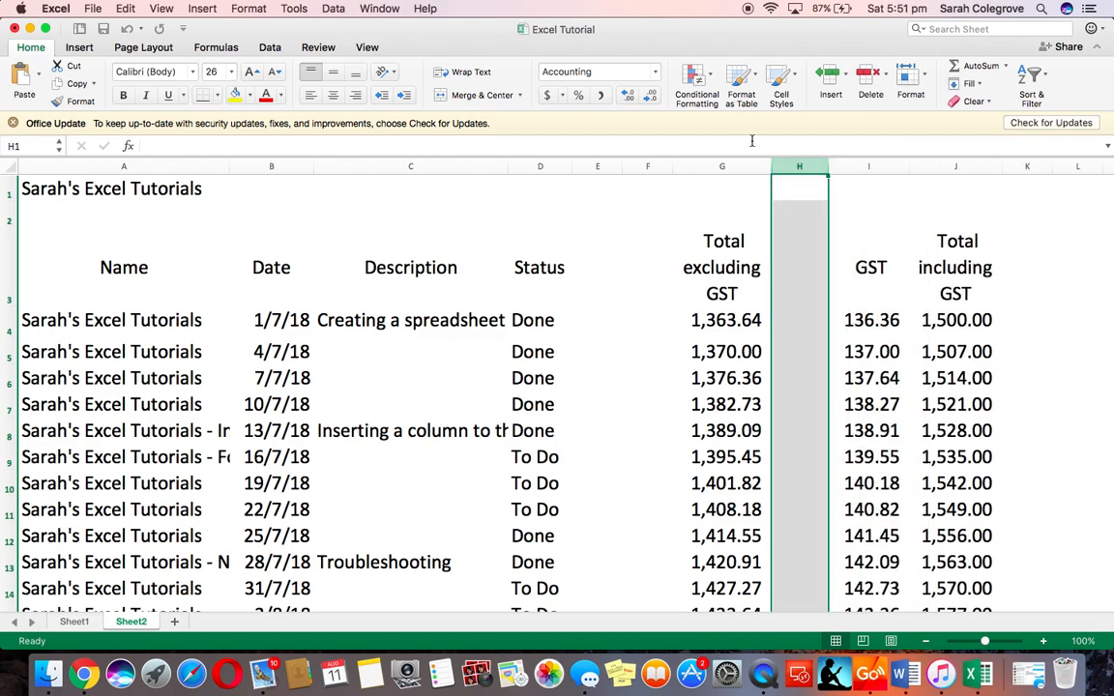
{"action": "left_click", "coordinate": [122, 9]}
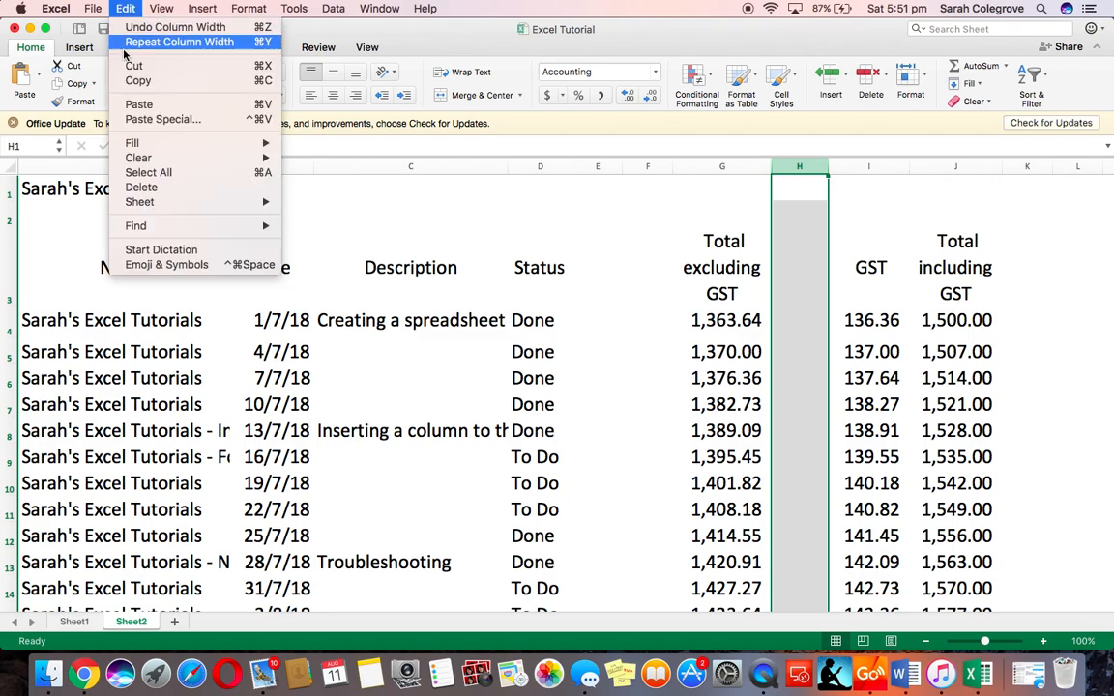
{"action": "left_click", "coordinate": [143, 186]}
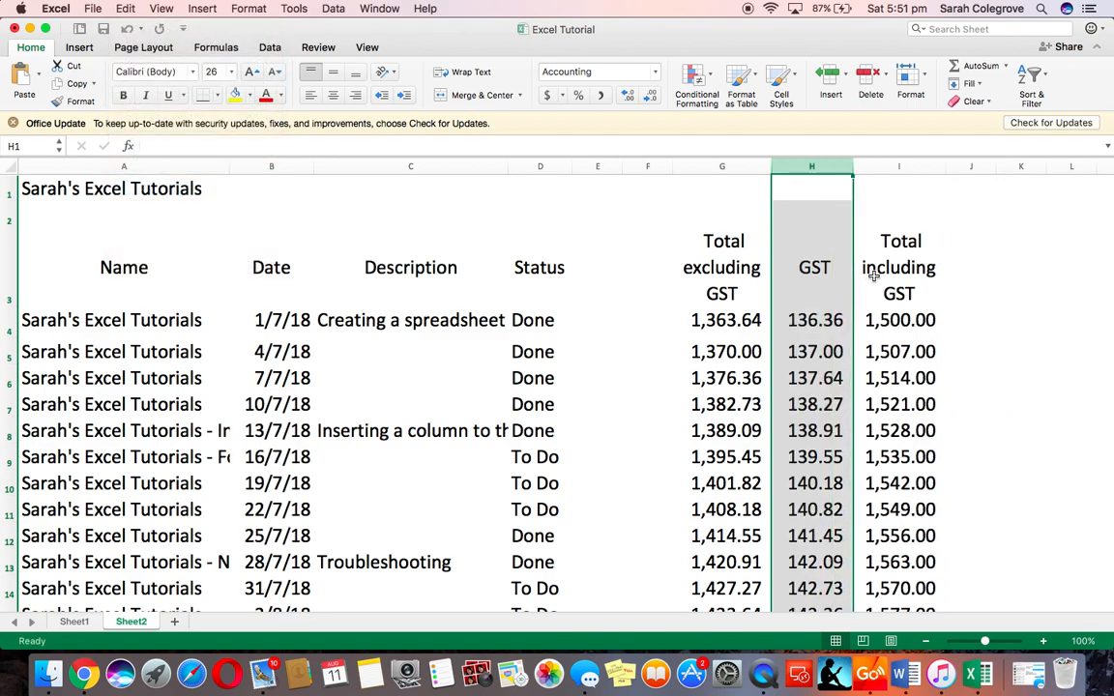
Apply the dollar accounting format to columns G to I
{"action": "left_click", "coordinate": [730, 322]}
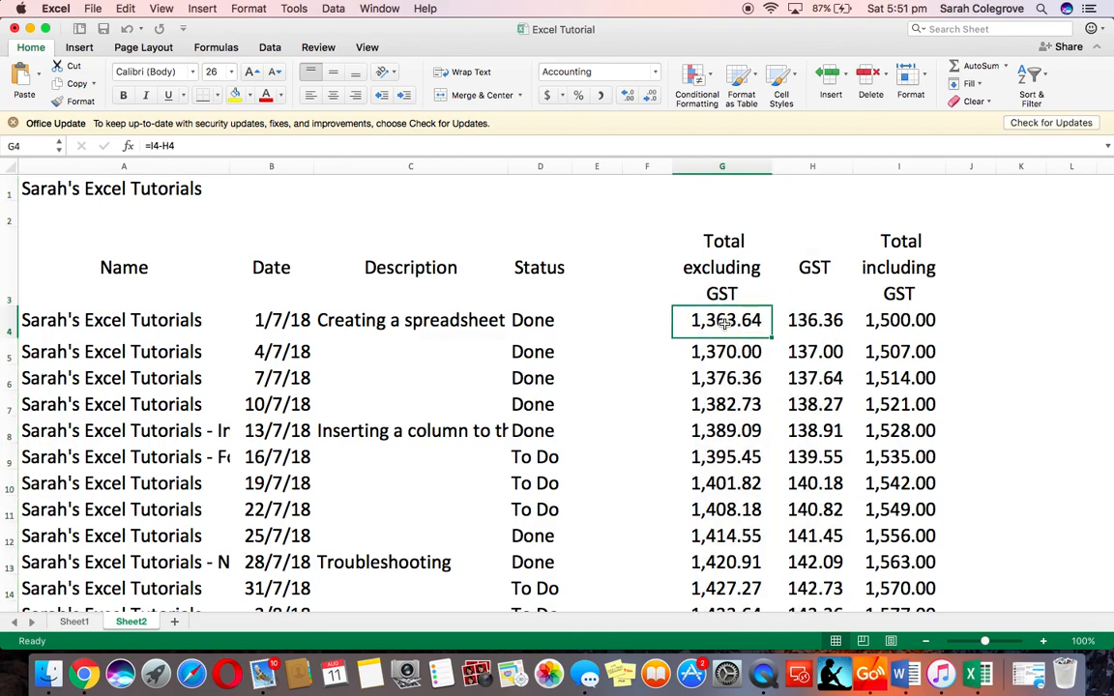
{"action": "left_click_drag", "start_coordinate": [719, 168], "coordinate": [898, 168]}
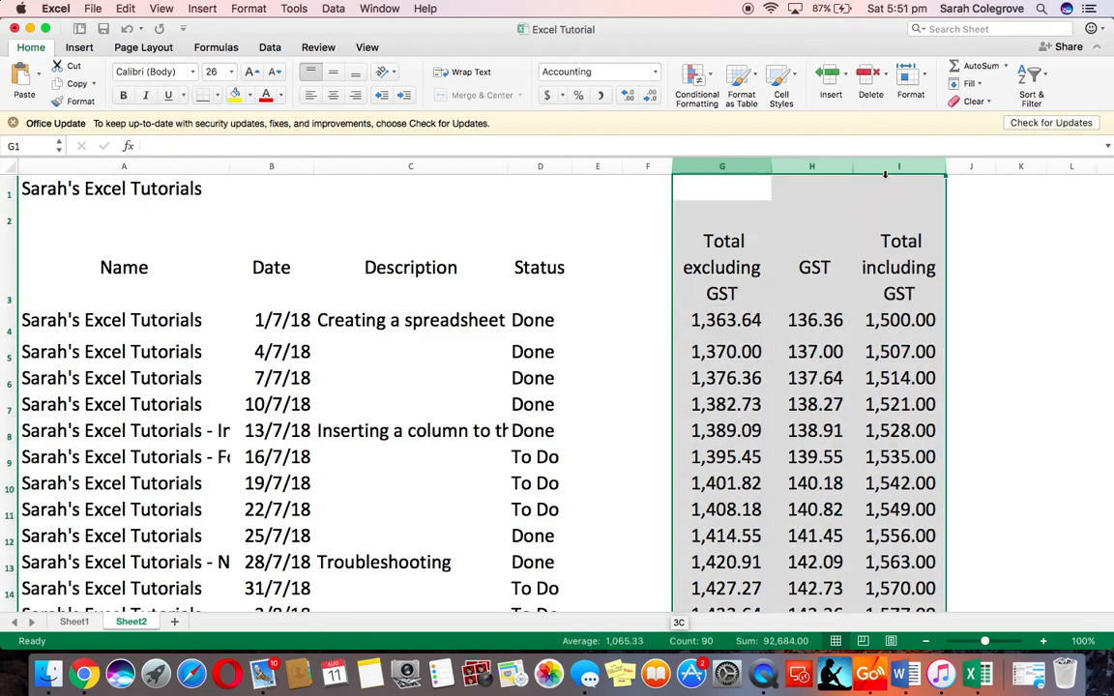
{"action": "left_click", "coordinate": [547, 97]}
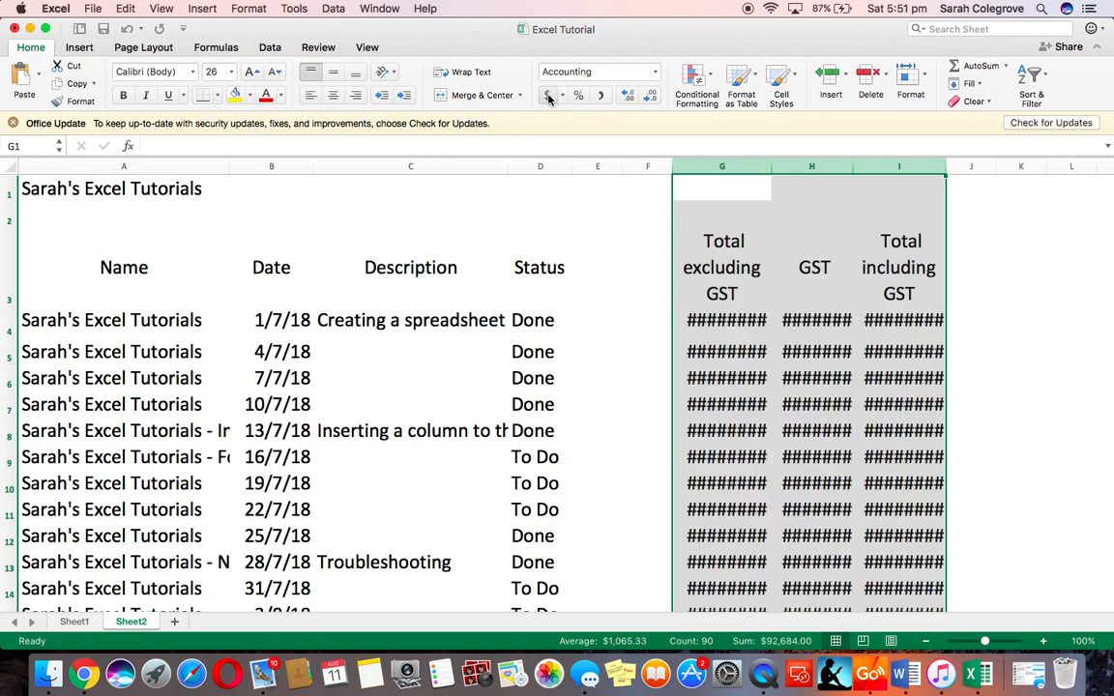
Reformat columns G to I as Number and then apply comma style
{"action": "left_click", "coordinate": [655, 72]}
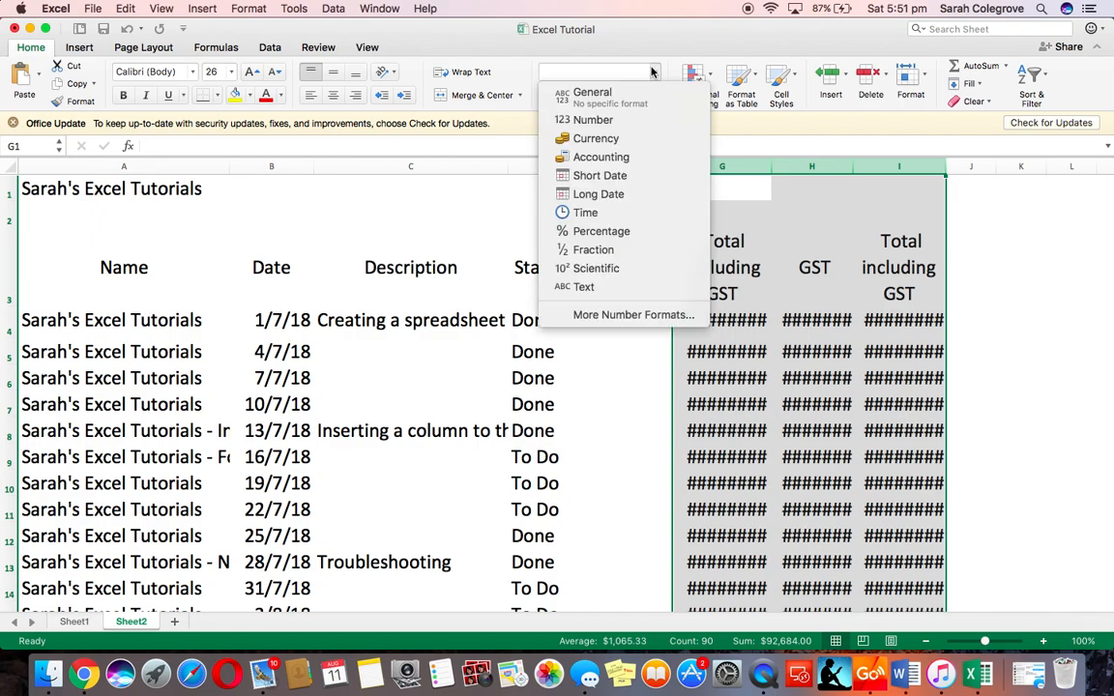
{"action": "left_click", "coordinate": [624, 121]}
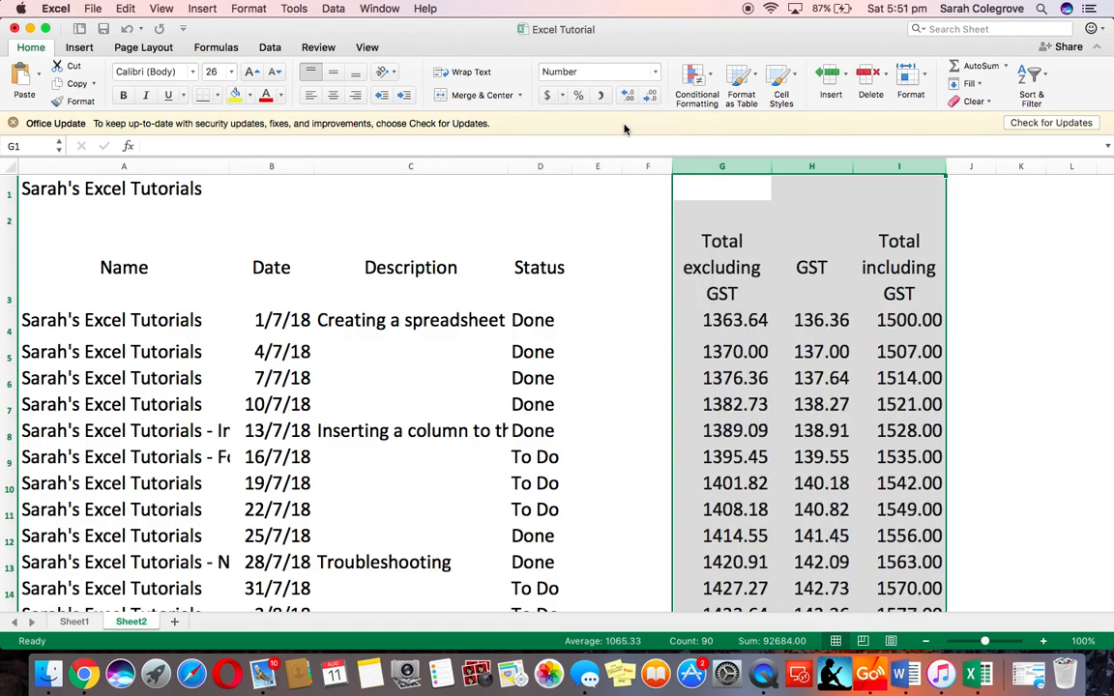
{"action": "left_click", "coordinate": [602, 95]}
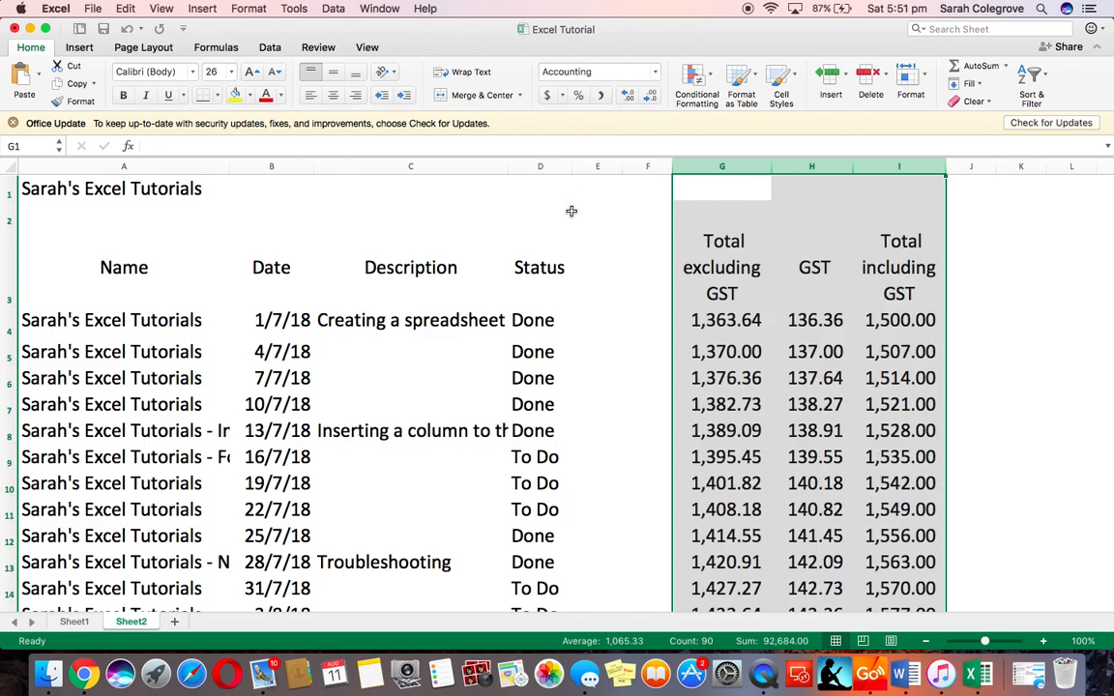
Delete the empty columns E and F
{"action": "left_click", "coordinate": [597, 170]}
{"action": "left_click_drag", "start_coordinate": [622, 172], "coordinate": [648, 171]}
{"action": "left_click", "coordinate": [131, 10]}
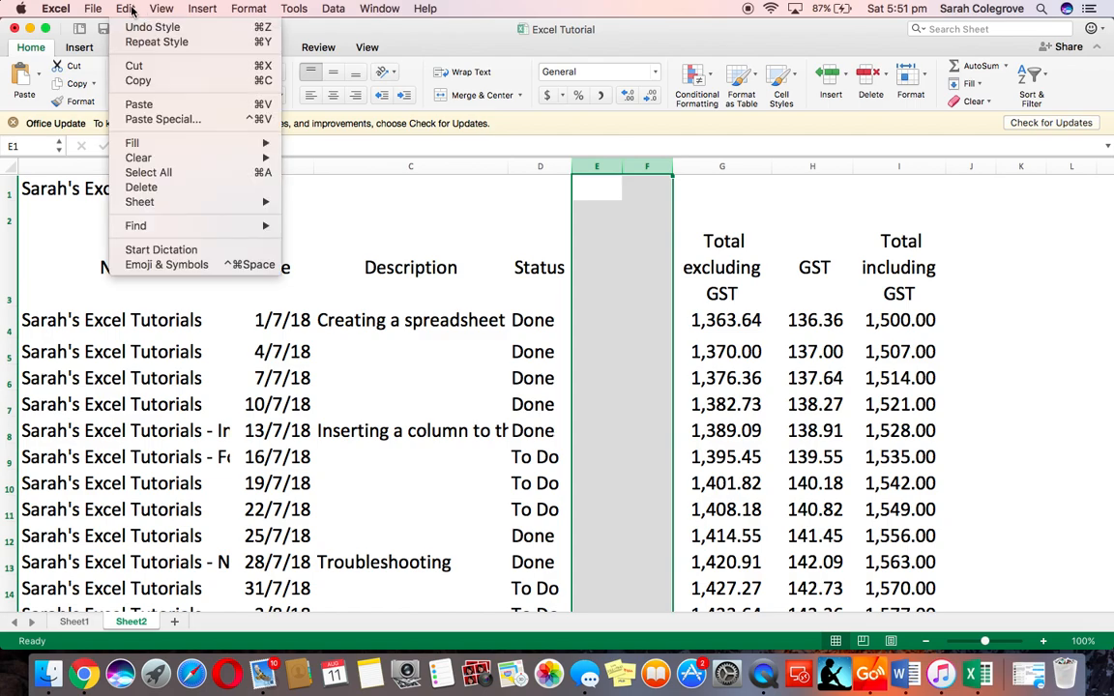
{"action": "left_click", "coordinate": [143, 189]}
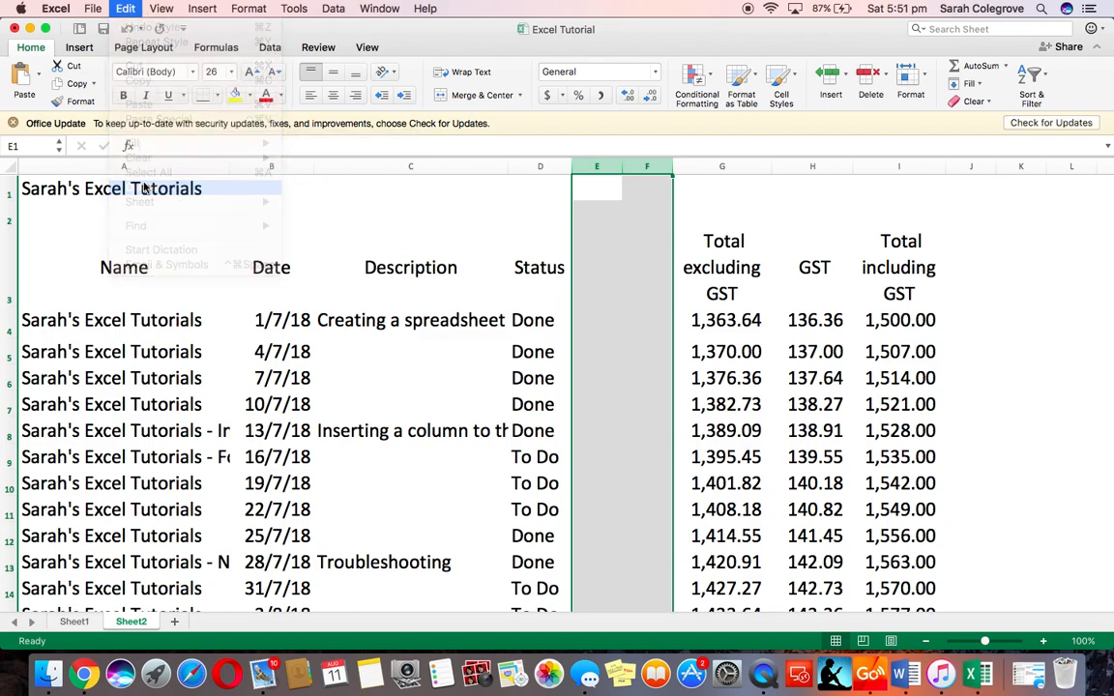
Widen the Description column C so its longer entries fit
{"action": "left_click", "coordinate": [200, 312]}
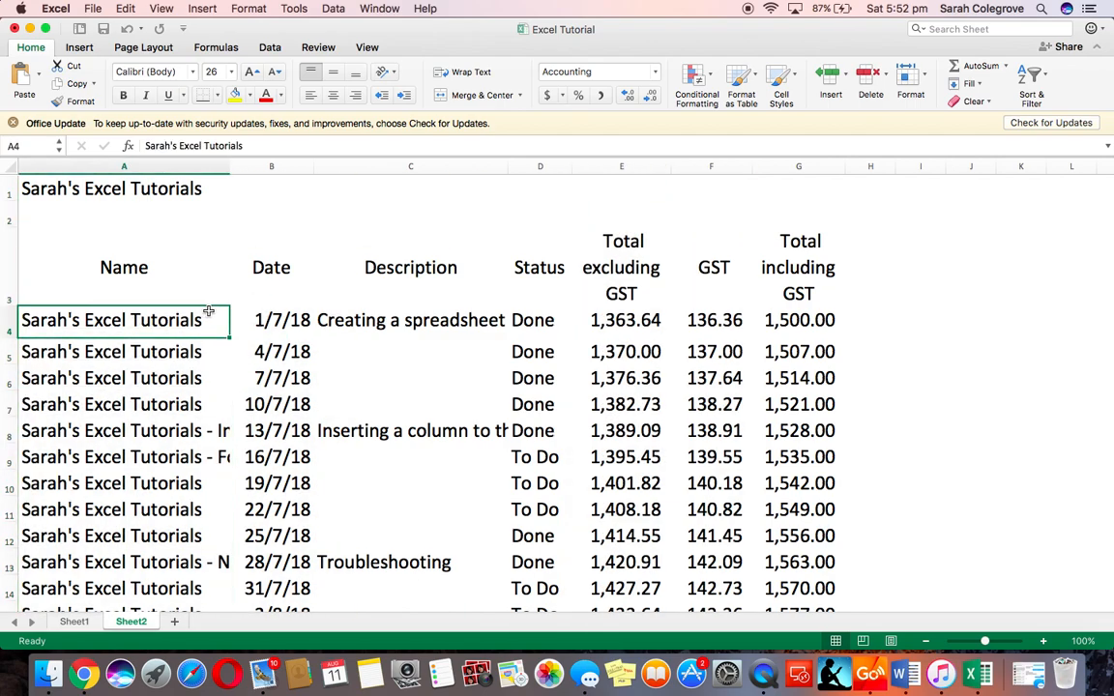
{"action": "left_click_drag", "start_coordinate": [513, 162], "coordinate": [590, 166]}
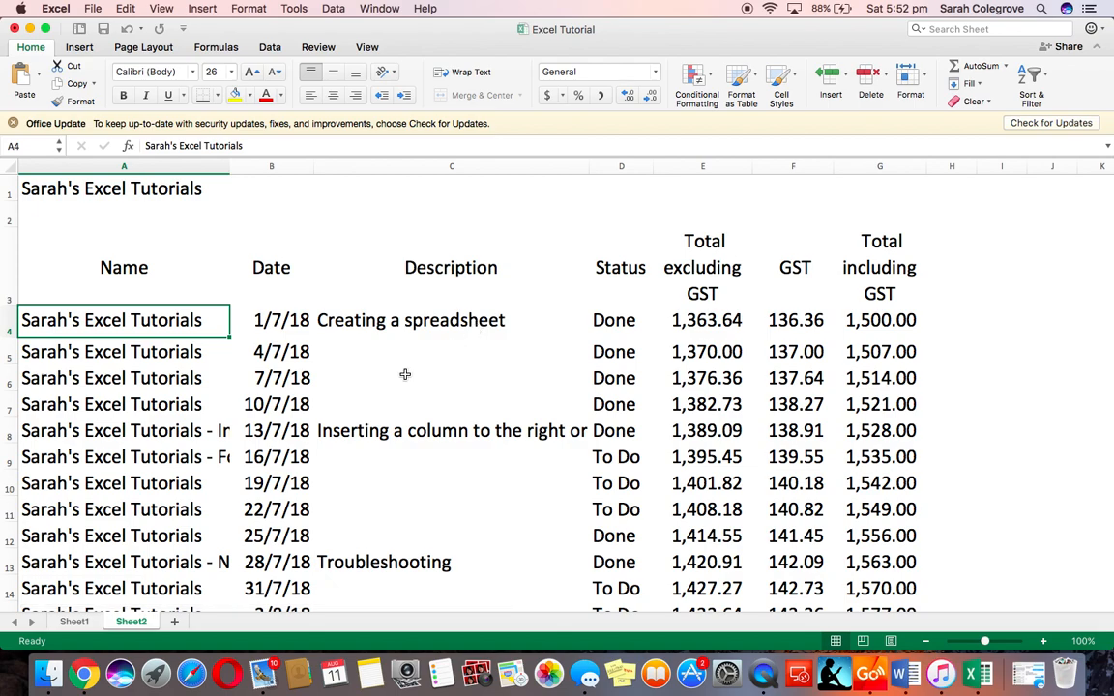
Wrap the text in the long name cells A8 and A9
{"action": "left_click", "coordinate": [171, 432]}
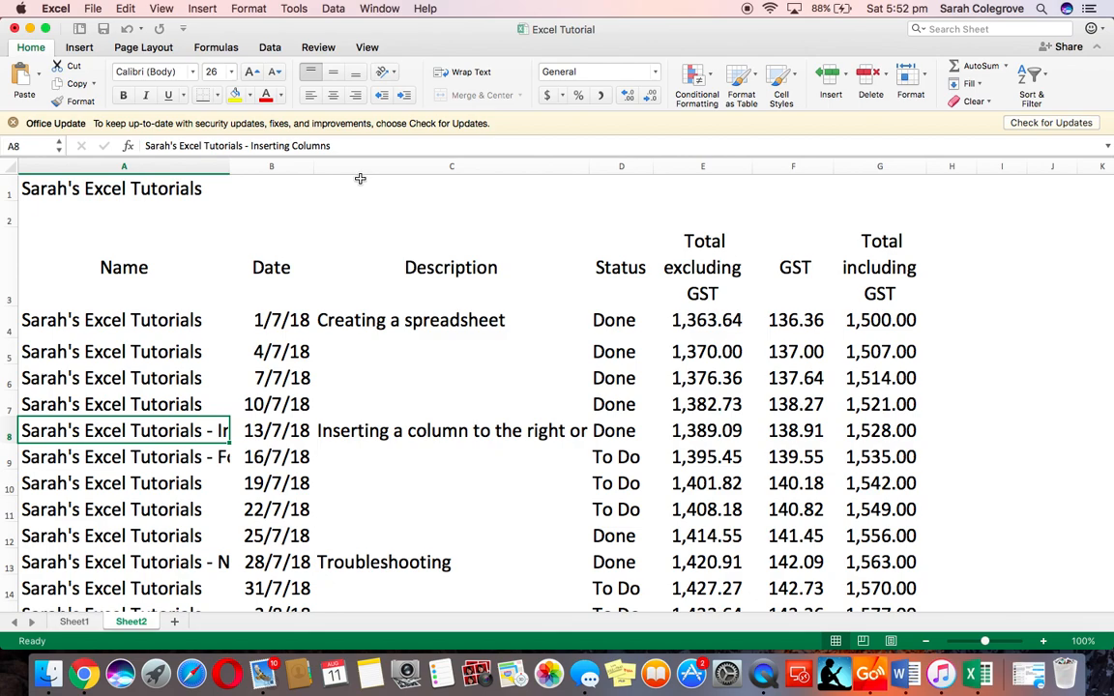
{"action": "left_click", "coordinate": [477, 73]}
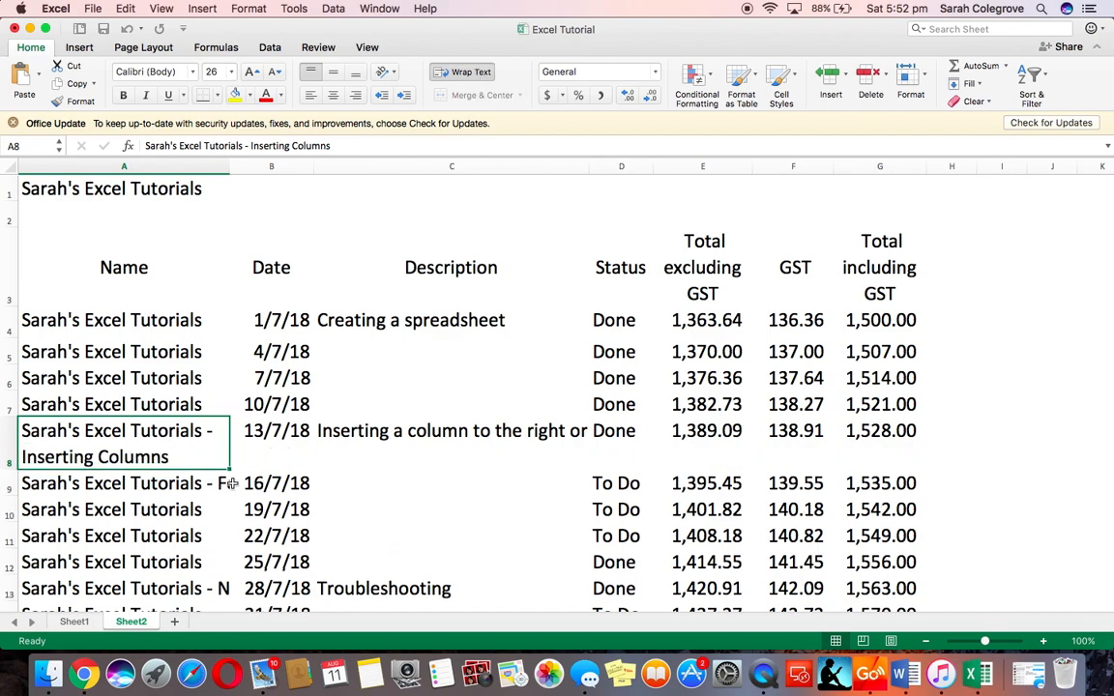
{"action": "left_click", "coordinate": [184, 485]}
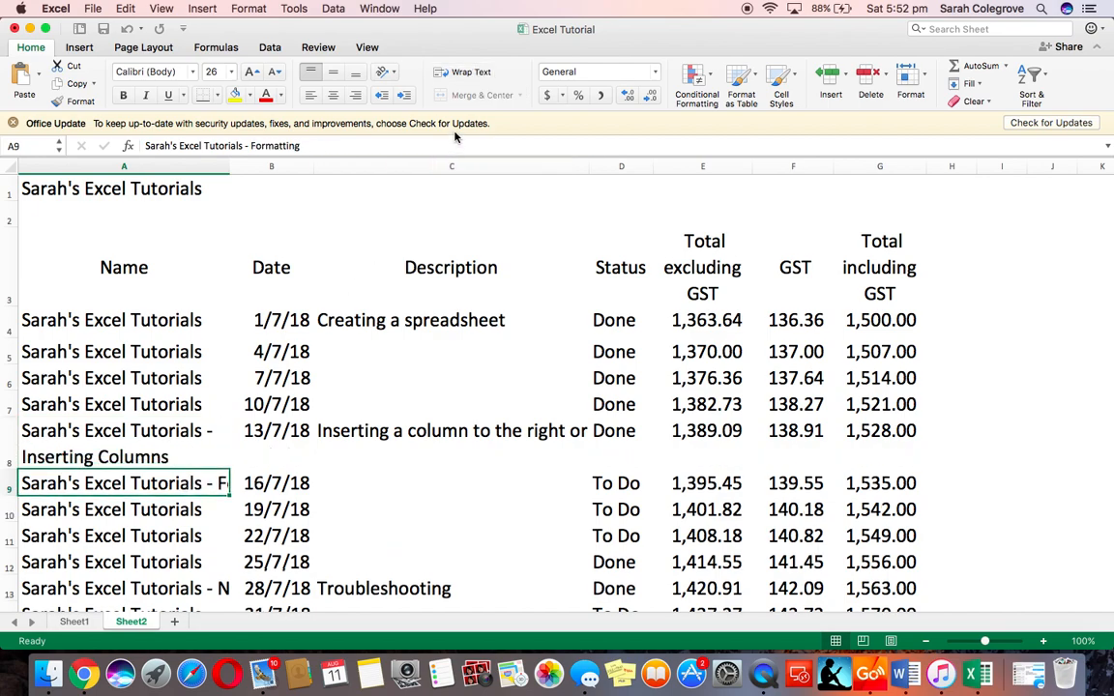
{"action": "left_click", "coordinate": [432, 69]}
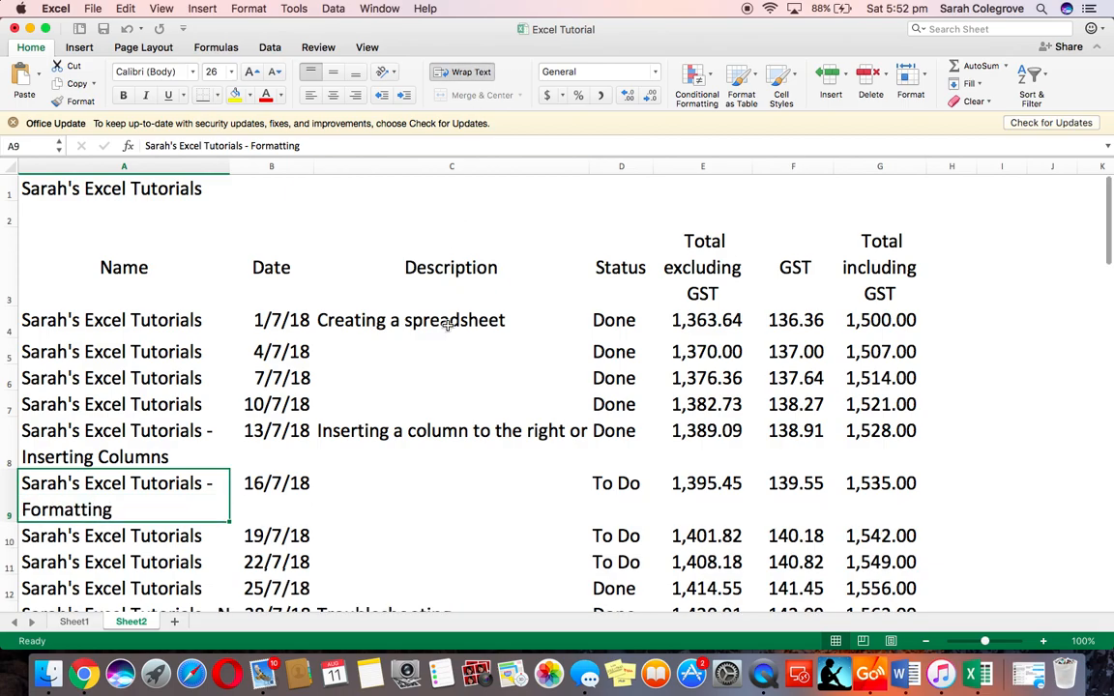
{"action": "scroll", "coordinate": [448, 325], "scroll_direction": "down", "scroll_amount": 3}
{"action": "scroll", "coordinate": [448, 325], "scroll_direction": "up", "scroll_amount": 3}
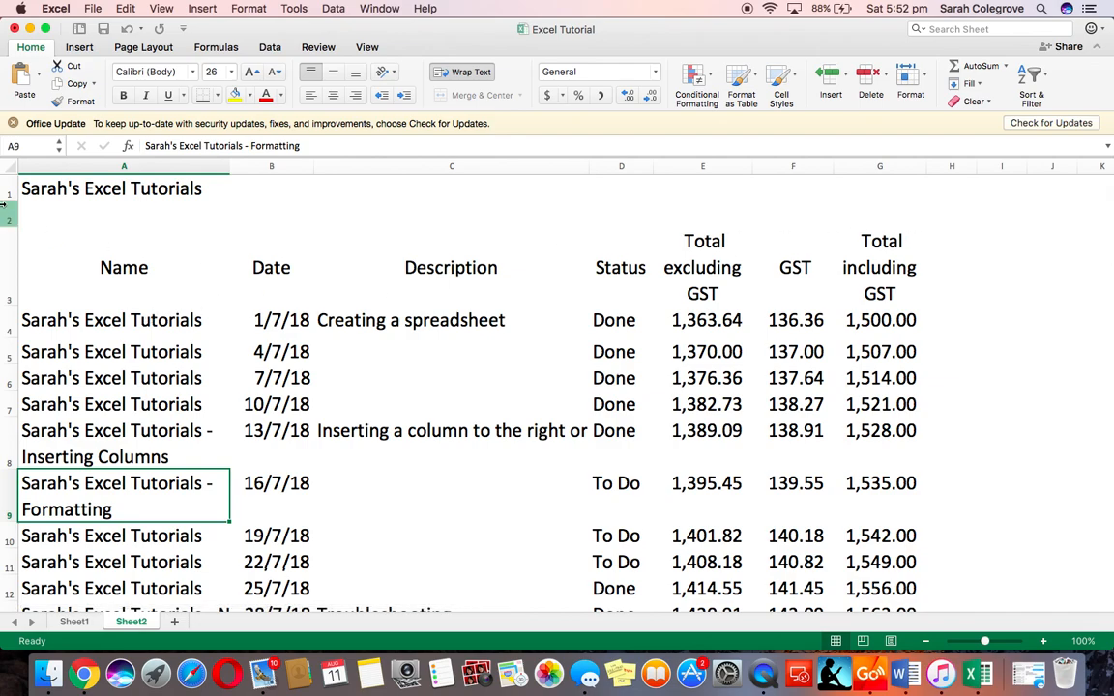
{"action": "left_click", "coordinate": [8, 167]}
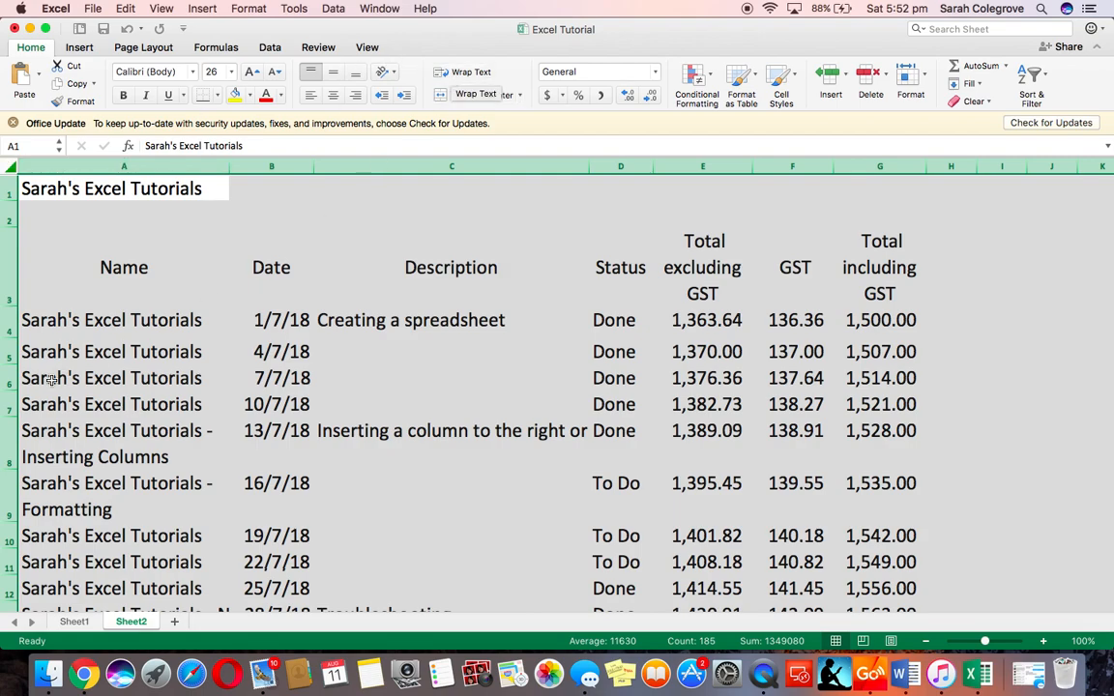
{"action": "left_click", "coordinate": [91, 239]}
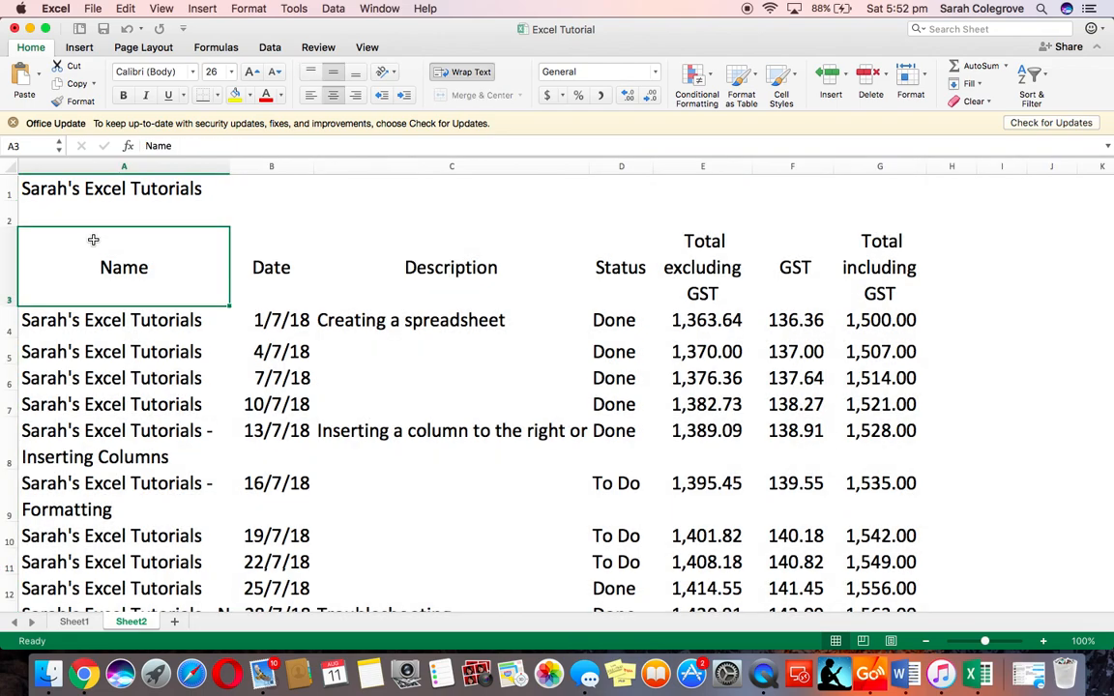
Wrap the text in the long name cell A13
{"action": "scroll", "coordinate": [138, 494], "scroll_direction": "down", "scroll_amount": 3}
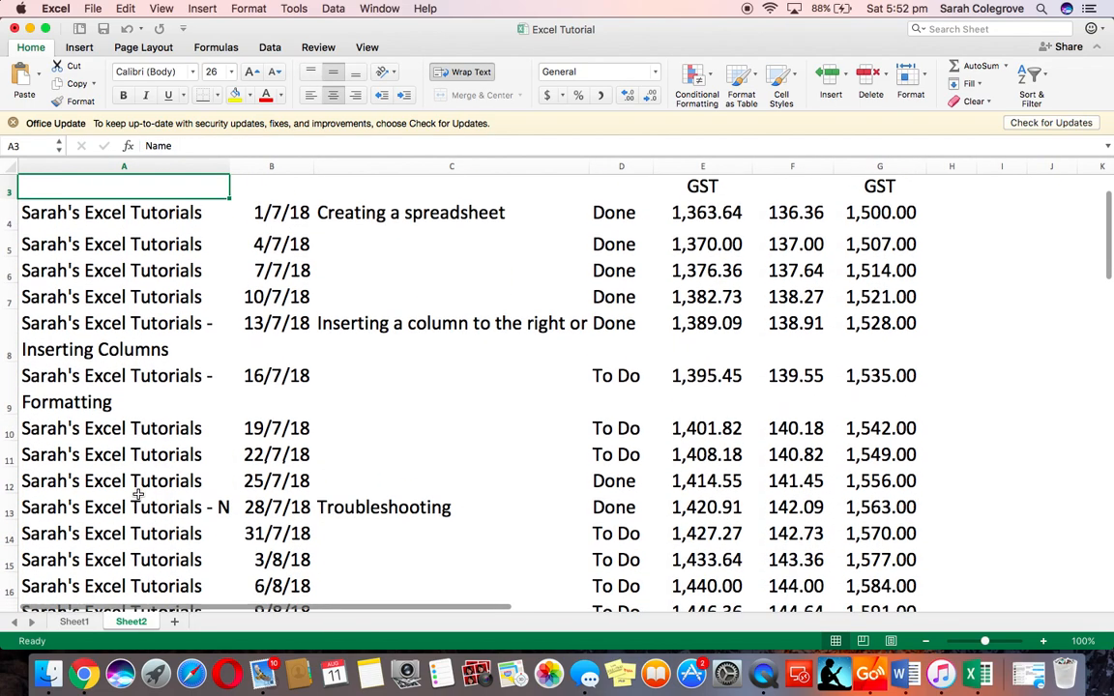
{"action": "left_click", "coordinate": [142, 487]}
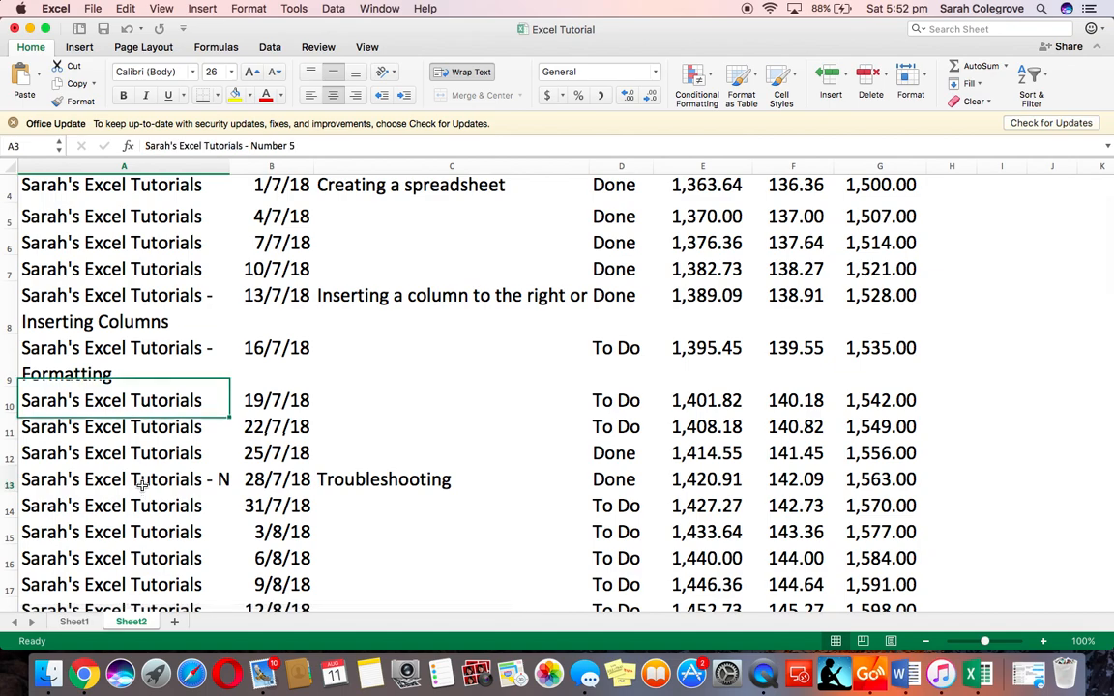
{"action": "left_click", "coordinate": [455, 73]}
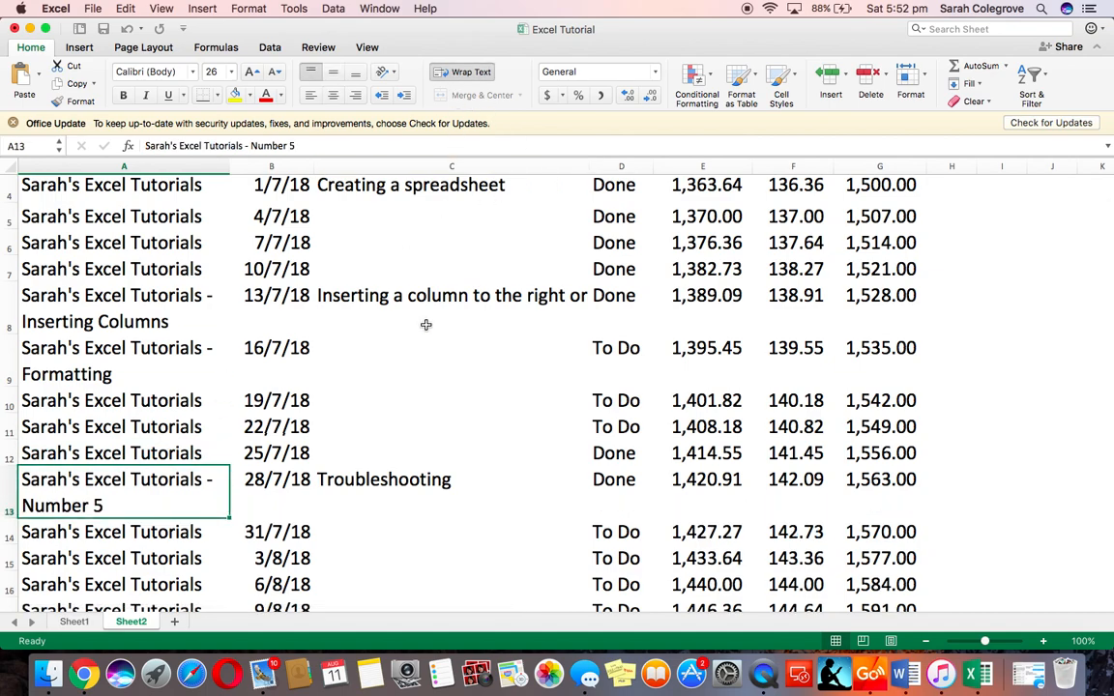
Wrap the text in the long description cell C8
{"action": "scroll", "coordinate": [426, 325], "scroll_direction": "up", "scroll_amount": 1}
{"action": "scroll", "coordinate": [425, 325], "scroll_direction": "up", "scroll_amount": 2}
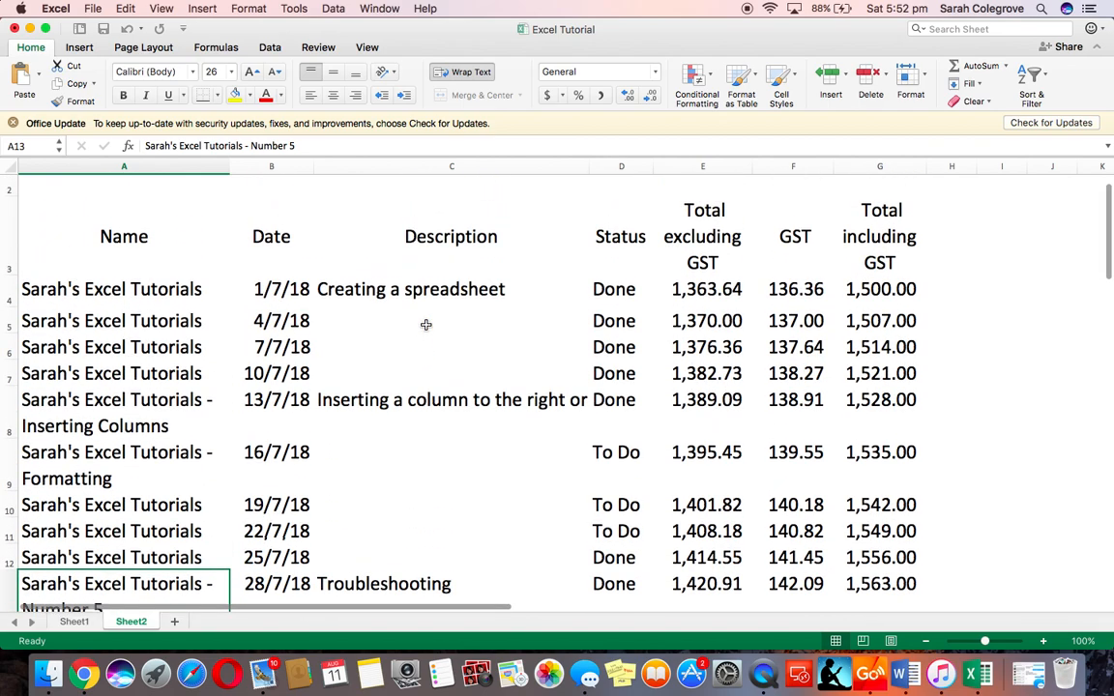
{"action": "left_click", "coordinate": [444, 402]}
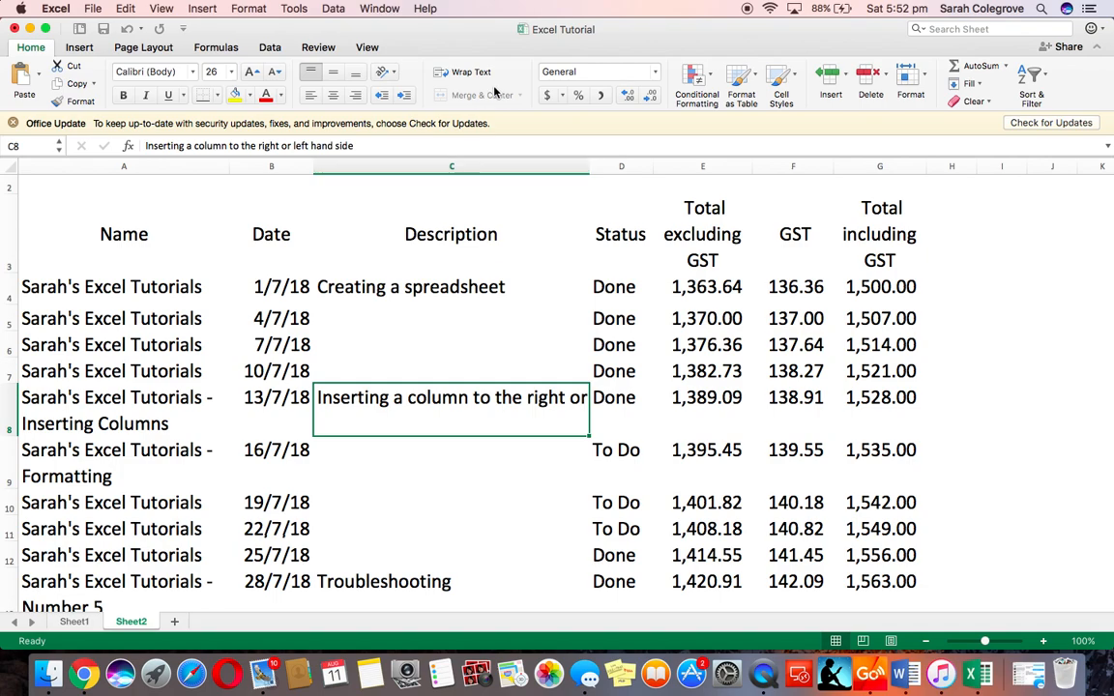
{"action": "left_click", "coordinate": [459, 75]}
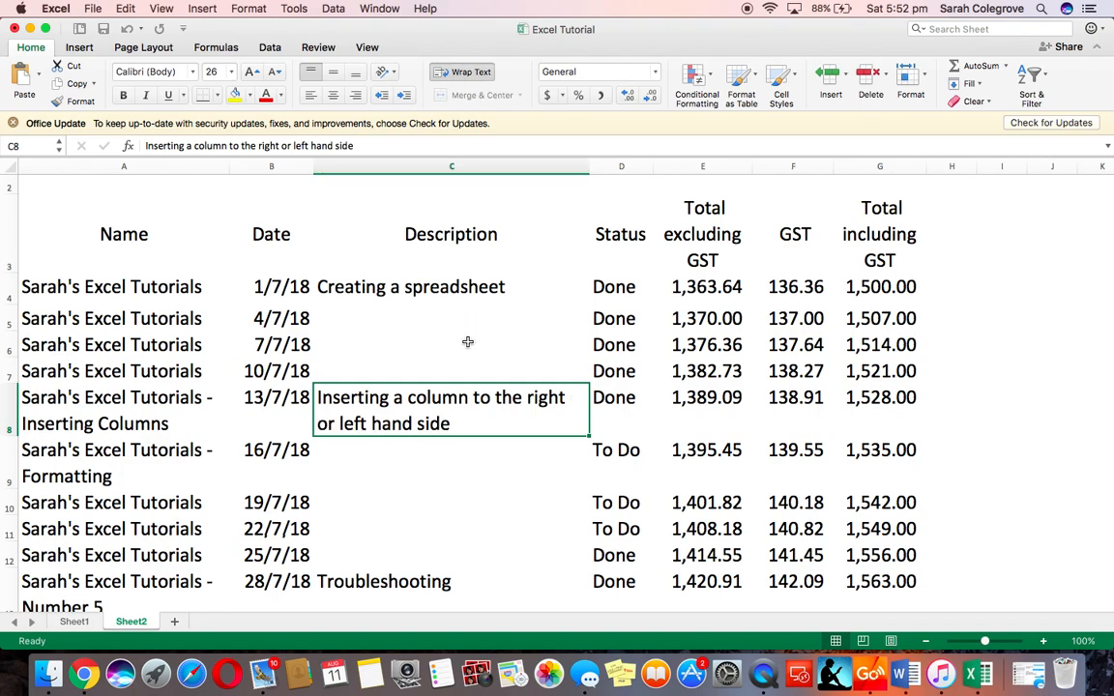
{"action": "left_click", "coordinate": [490, 469]}
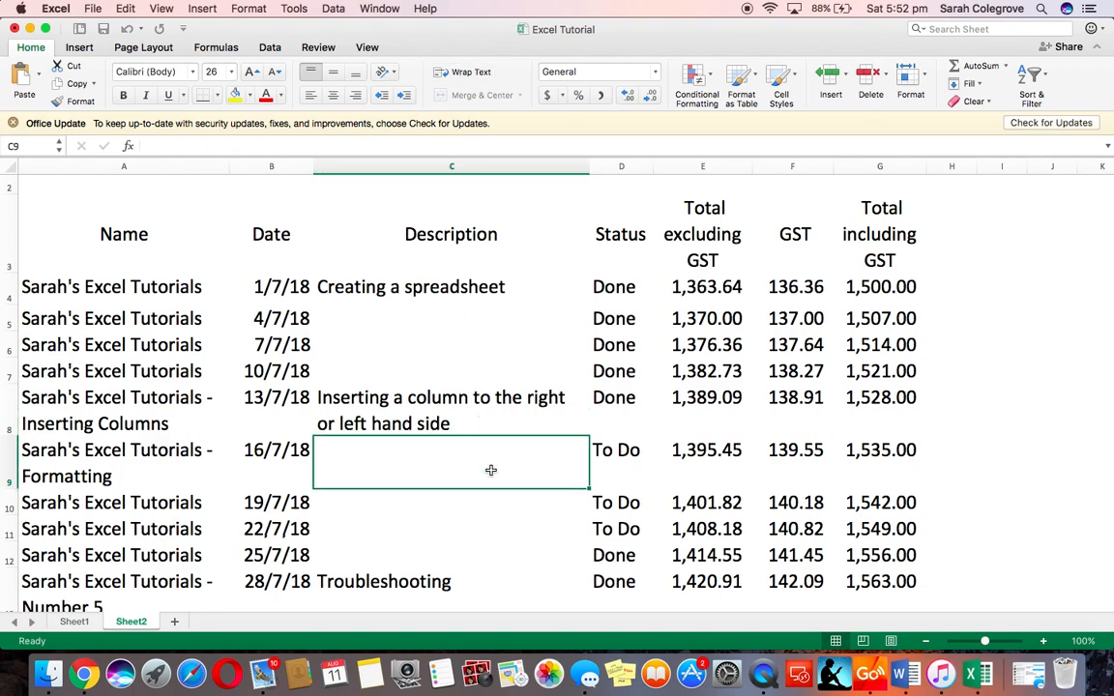
Apply the dollar accounting format to columns E to G and autofit their widths
{"action": "scroll", "coordinate": [101, 303], "scroll_direction": "up", "scroll_amount": 1}
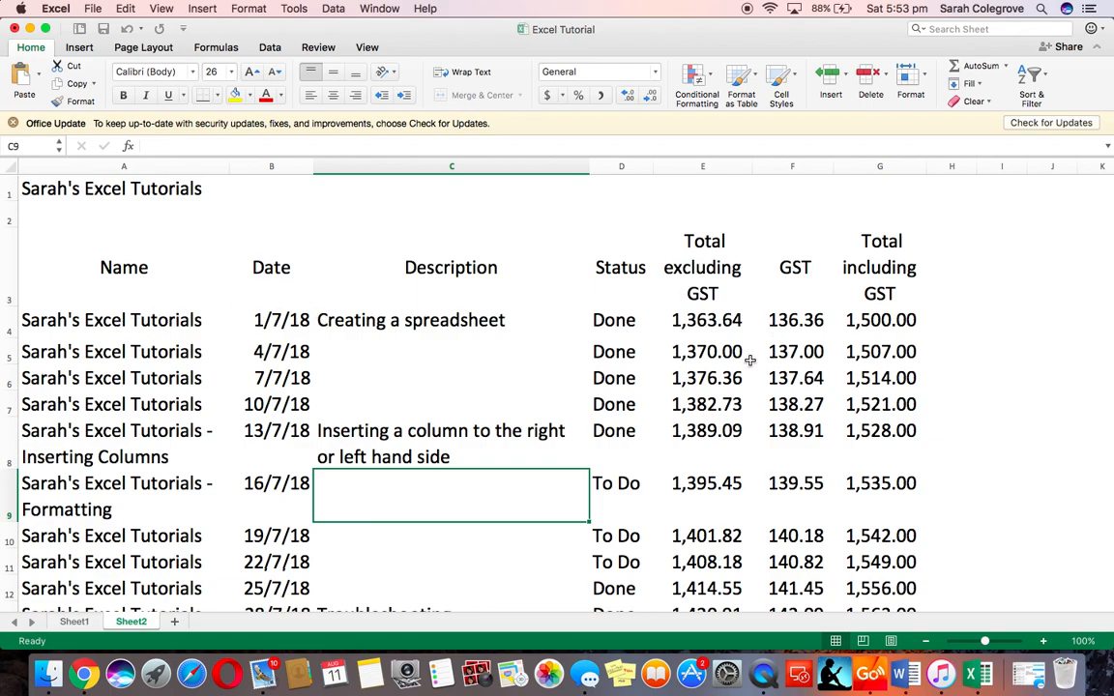
{"action": "left_click_drag", "start_coordinate": [677, 166], "coordinate": [876, 167]}
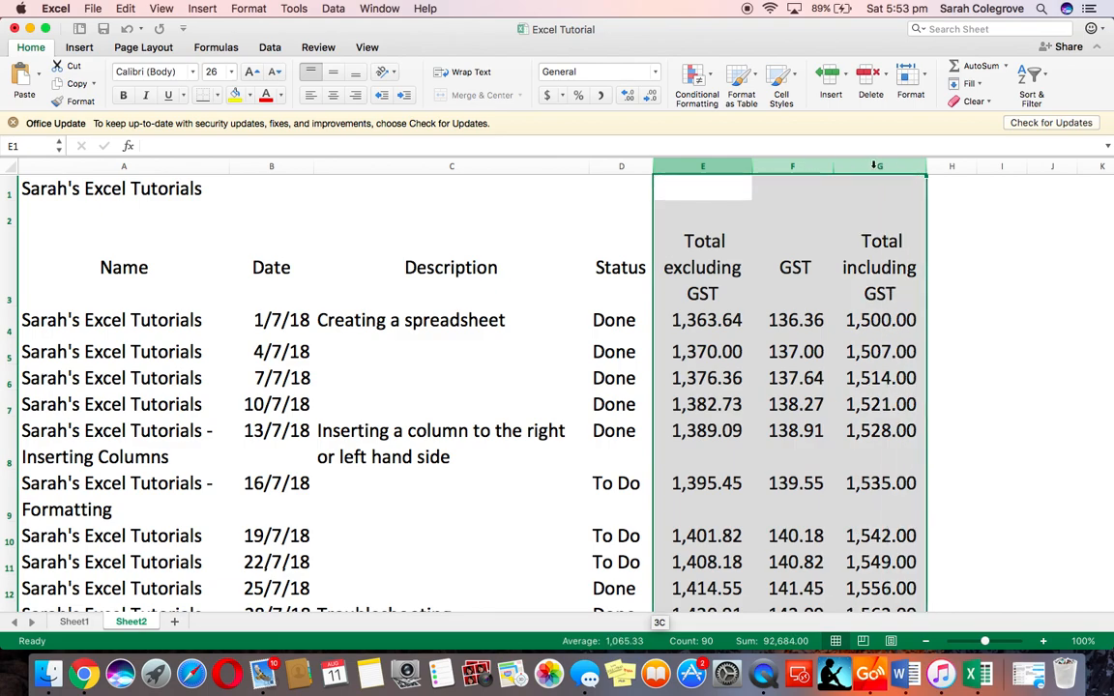
{"action": "left_click", "coordinate": [548, 95]}
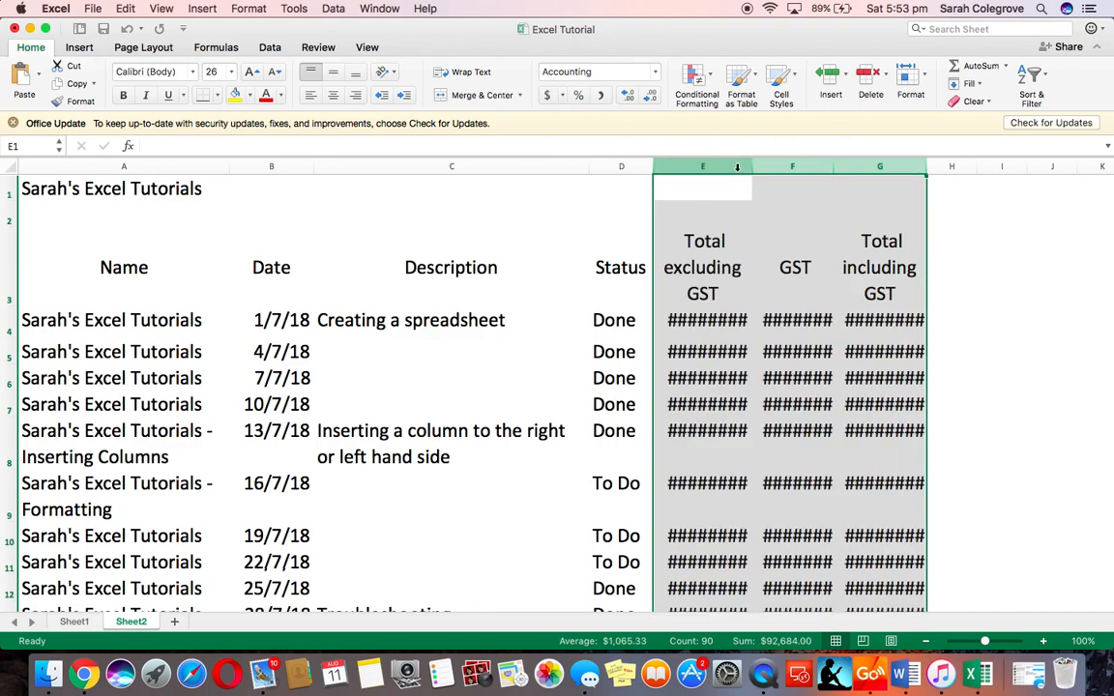
{"action": "left_click_drag", "start_coordinate": [752, 166], "coordinate": [751, 166]}
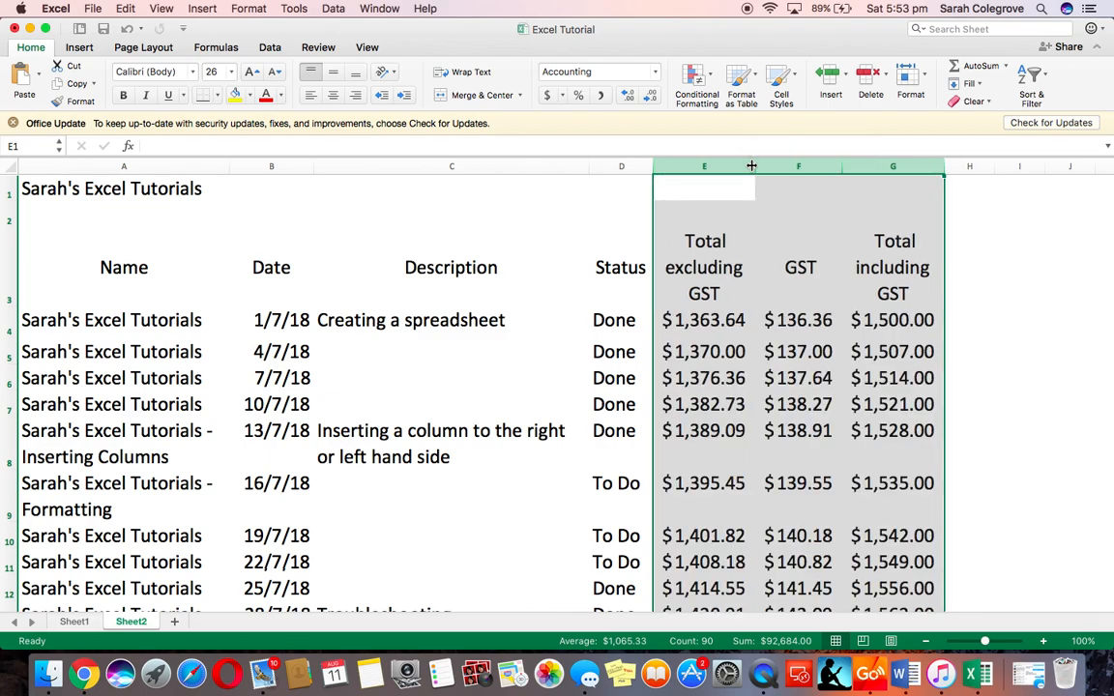
Apply all borders to the heading row A3 to G3
{"action": "left_click_drag", "start_coordinate": [44, 235], "coordinate": [864, 266]}
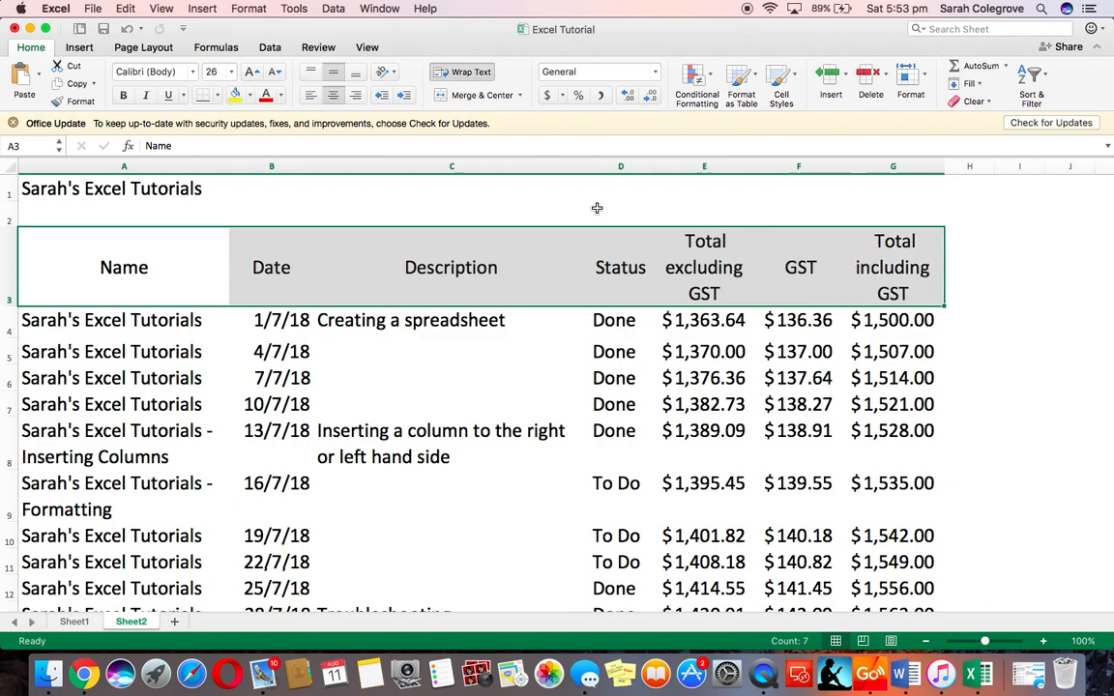
{"action": "left_click", "coordinate": [217, 95]}
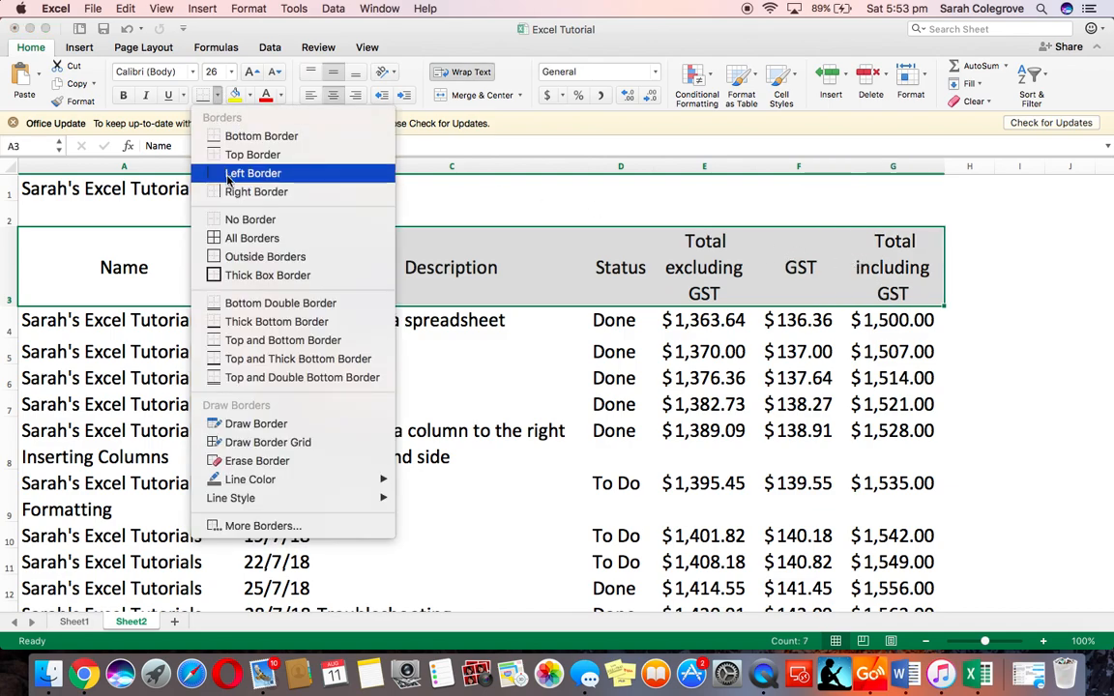
{"action": "left_click", "coordinate": [233, 241]}
Apply an outside border around the data range A4 to G32
{"action": "scroll", "coordinate": [513, 383], "scroll_direction": "down", "scroll_amount": 3}
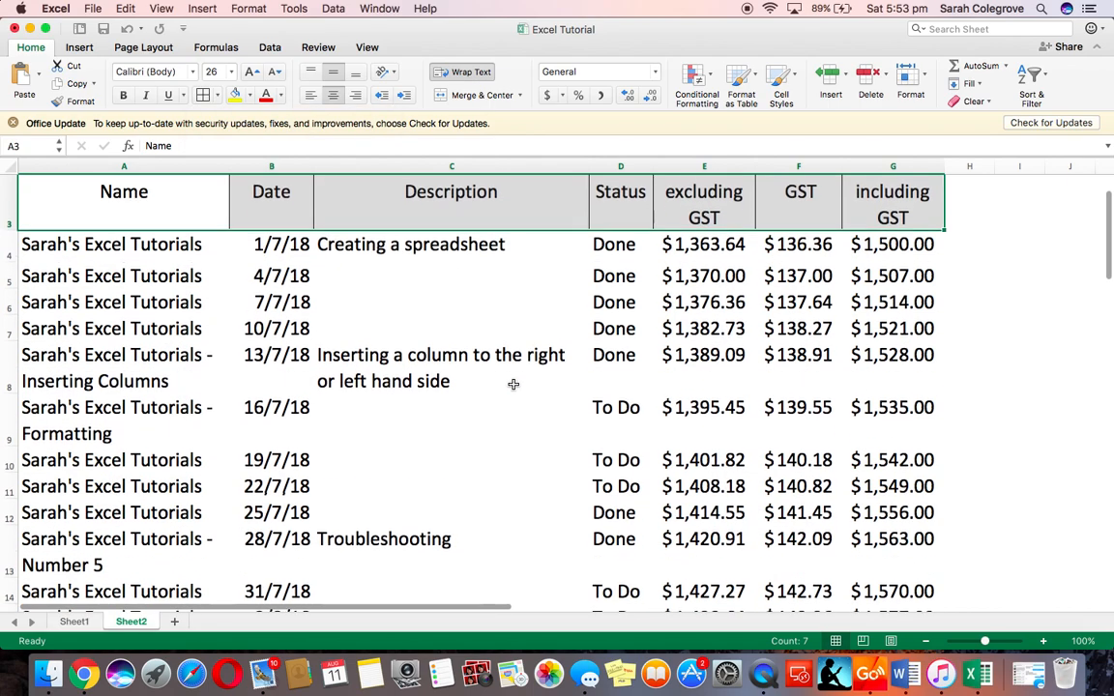
{"action": "left_click_drag", "start_coordinate": [97, 244], "coordinate": [936, 497]}
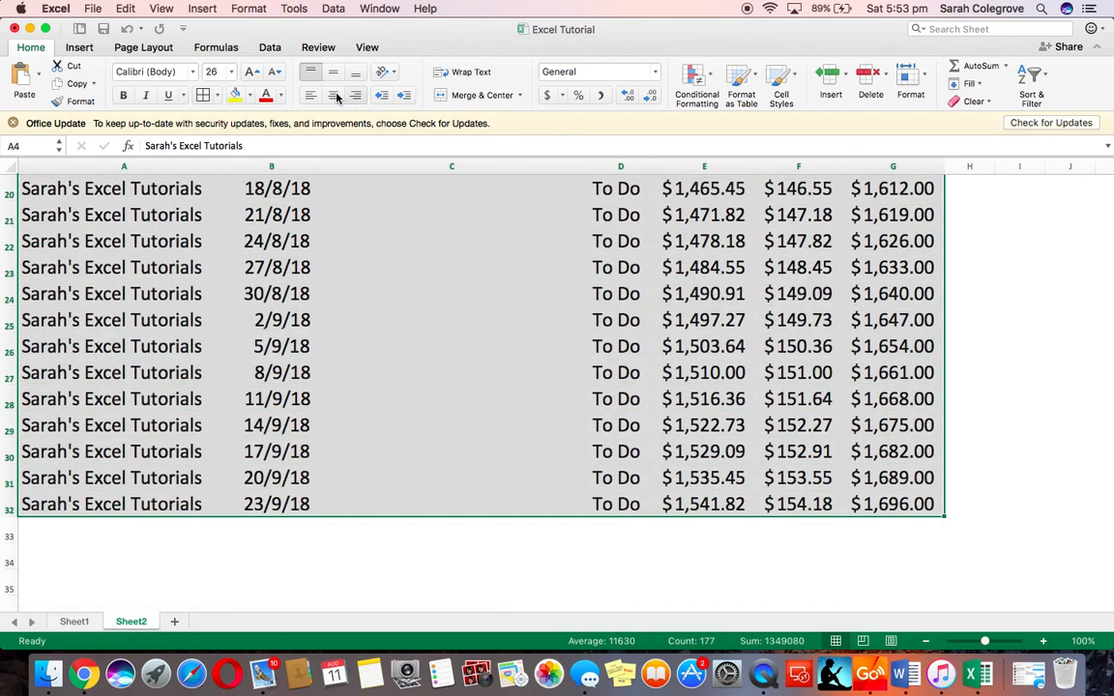
{"action": "left_click", "coordinate": [215, 95]}
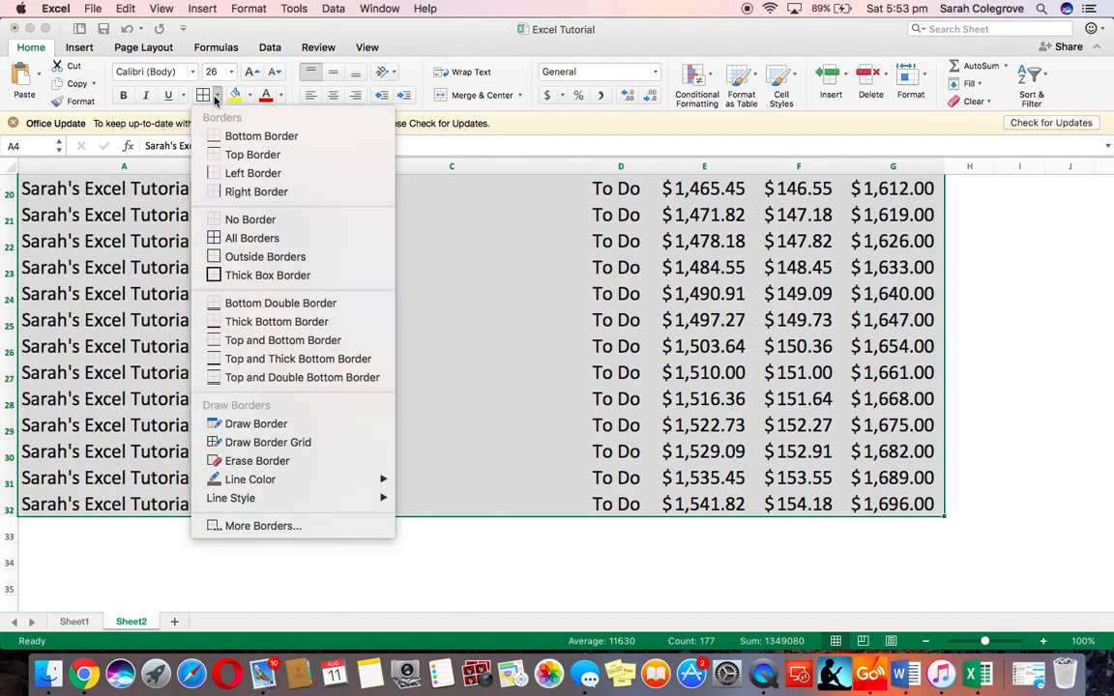
{"action": "left_click", "coordinate": [245, 256]}
Apply outside borders to the data ranges of the Date, Status and GST columns, B4:B32, D4:D32 and F4:F32
{"action": "left_click_drag", "start_coordinate": [254, 322], "coordinate": [266, 399]}
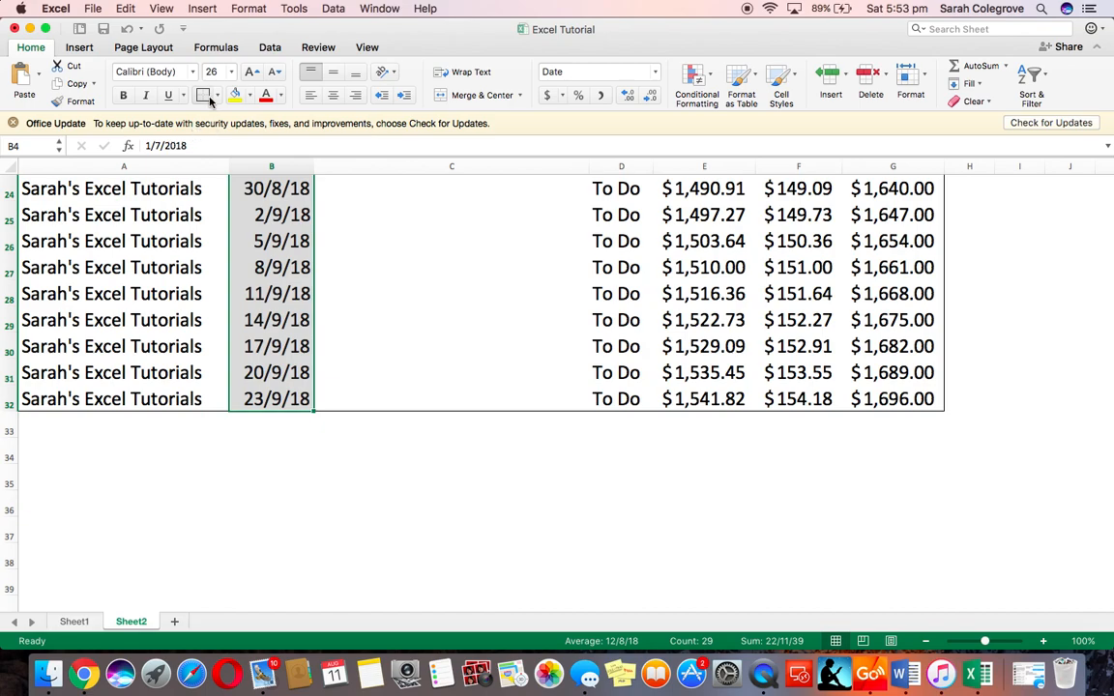
{"action": "scroll", "coordinate": [649, 384], "scroll_direction": "up", "scroll_amount": 10}
{"action": "left_click_drag", "start_coordinate": [620, 311], "coordinate": [601, 425]}
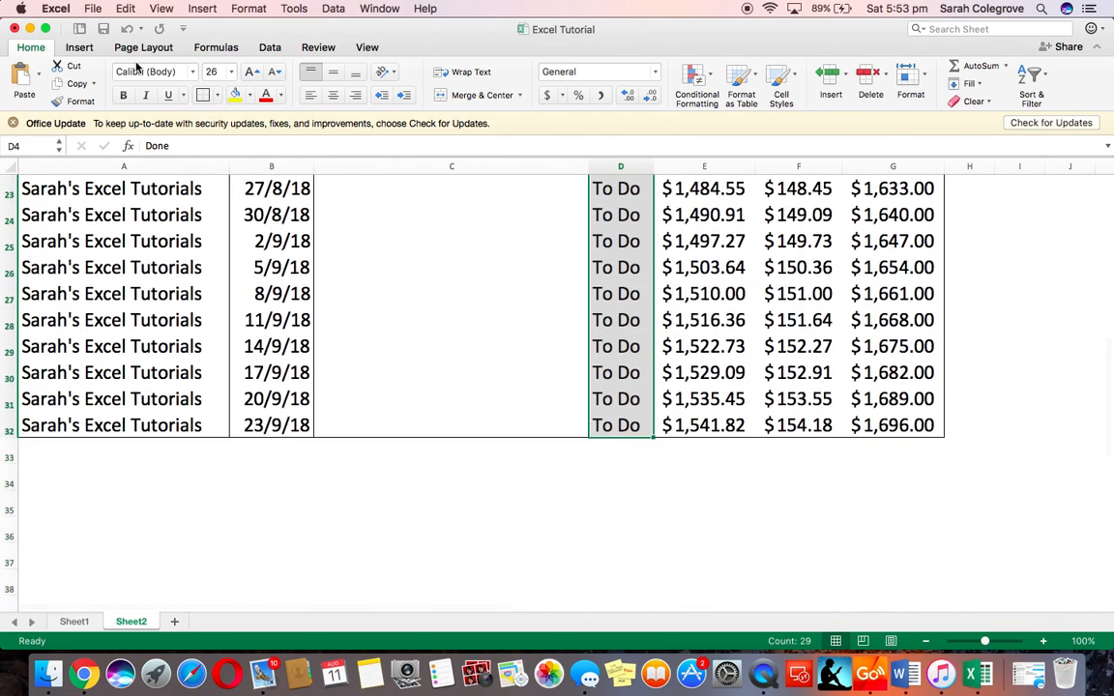
{"action": "left_click", "coordinate": [203, 97]}
{"action": "left_click_drag", "start_coordinate": [799, 317], "coordinate": [790, 451]}
{"action": "scroll", "coordinate": [490, 331], "scroll_direction": "up", "scroll_amount": 10}
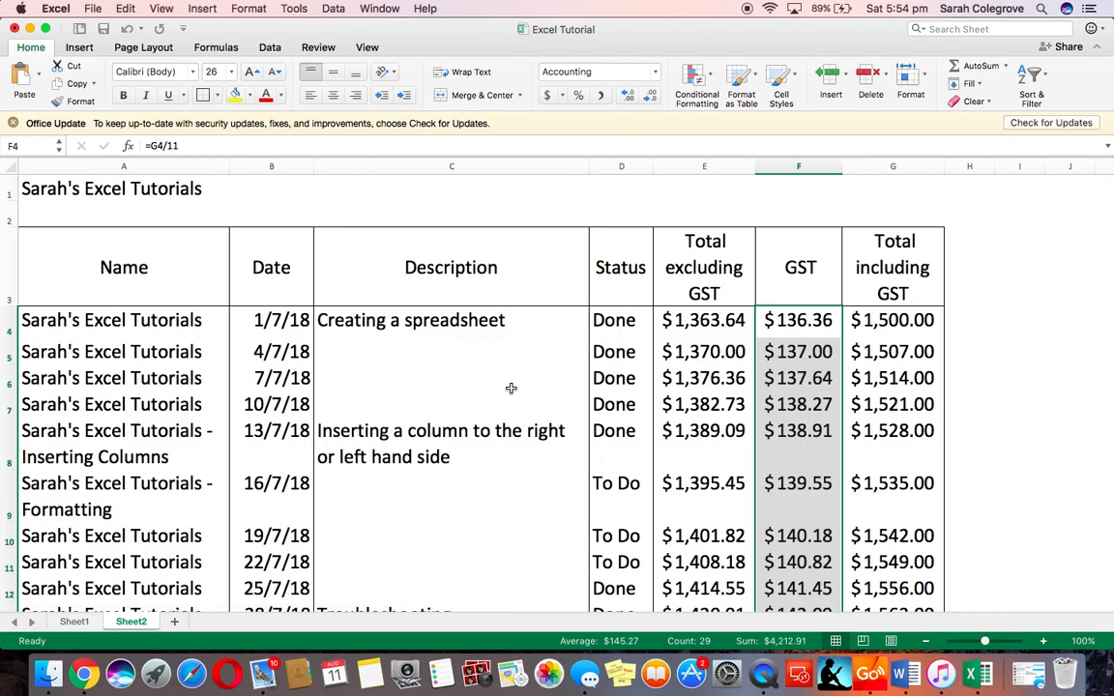
{"action": "scroll", "coordinate": [506, 384], "scroll_direction": "down", "scroll_amount": 6}
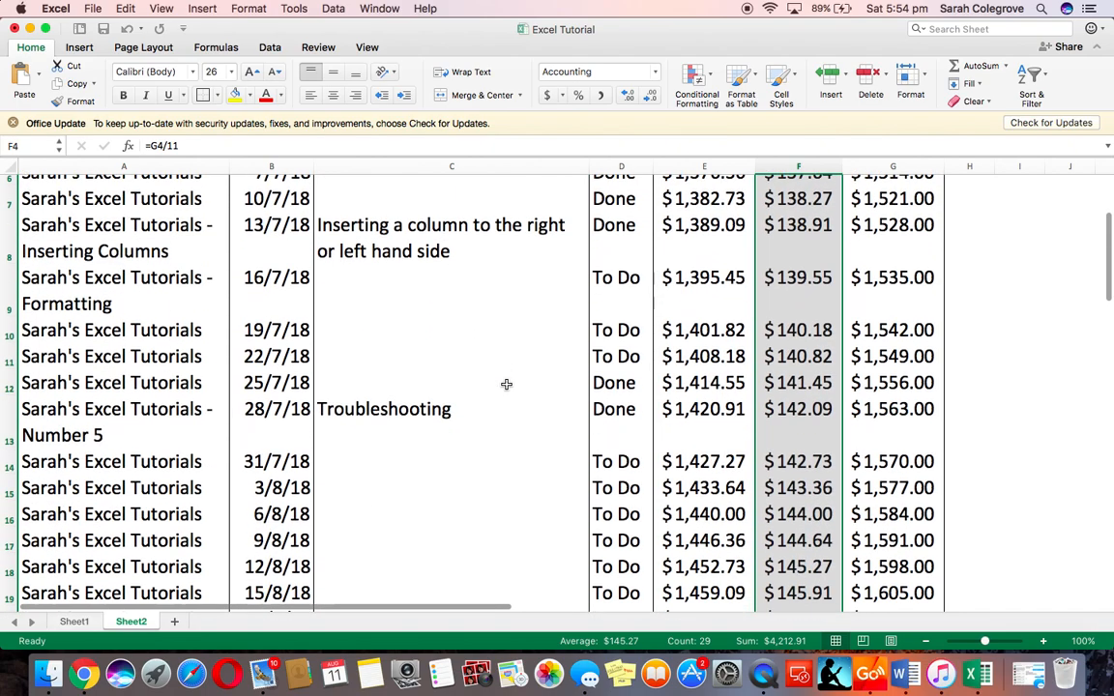
{"action": "scroll", "coordinate": [506, 384], "scroll_direction": "up", "scroll_amount": 6}
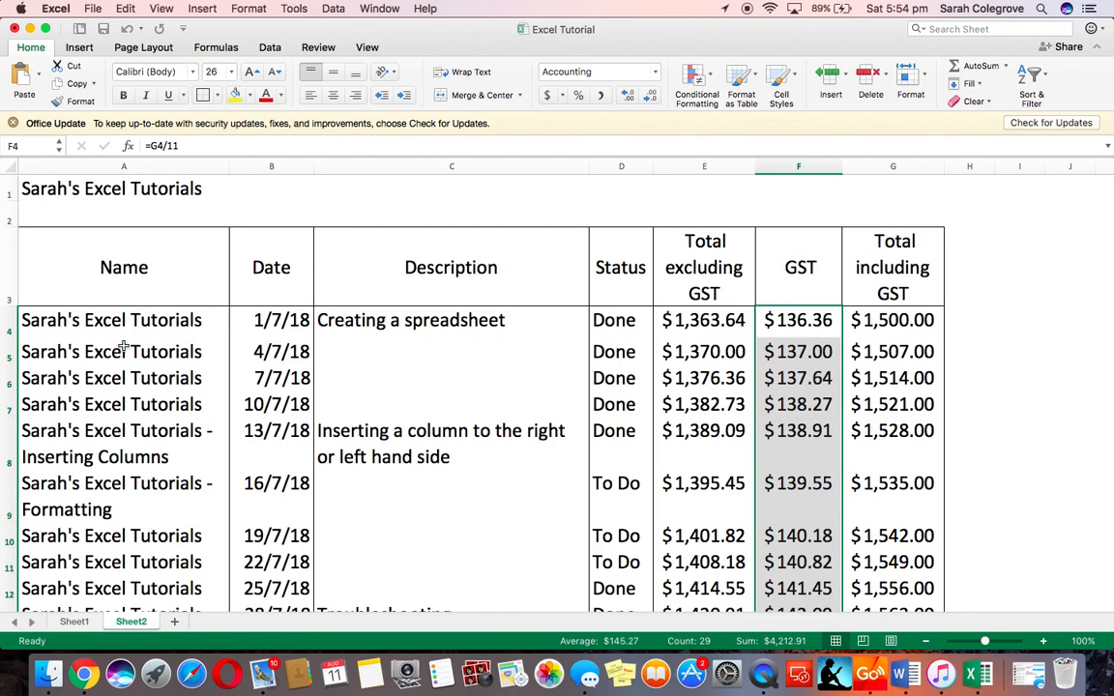
Freeze the panes at cell A4 so the title and heading rows stay in view while scrolling
{"action": "left_click", "coordinate": [103, 324]}
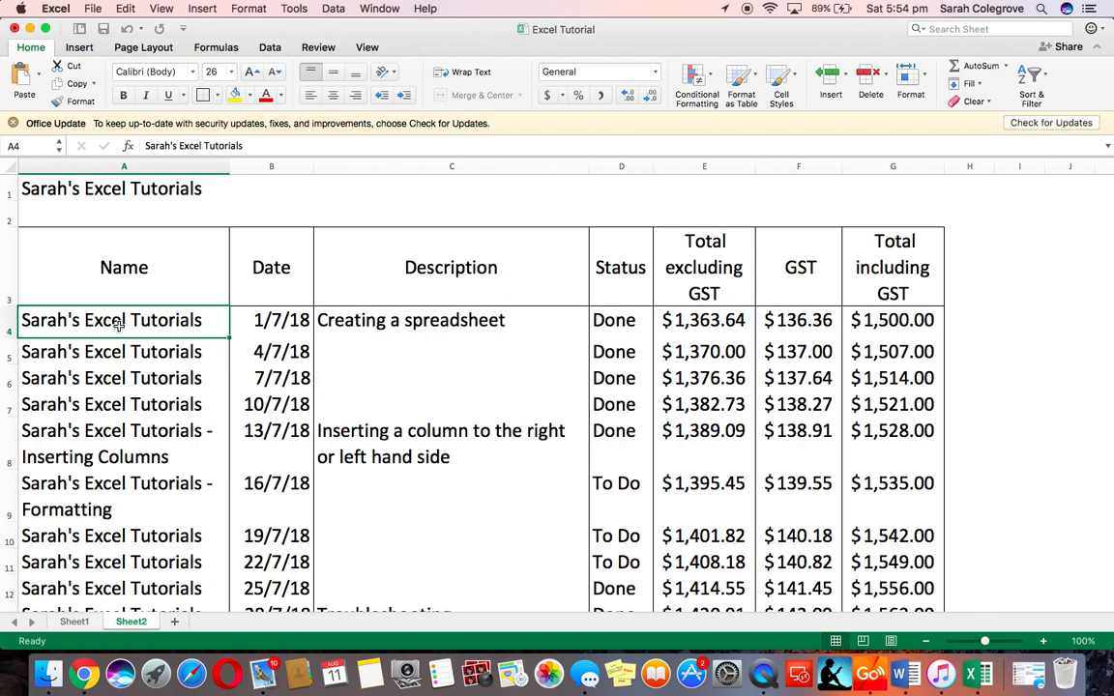
{"action": "left_click", "coordinate": [382, 9]}
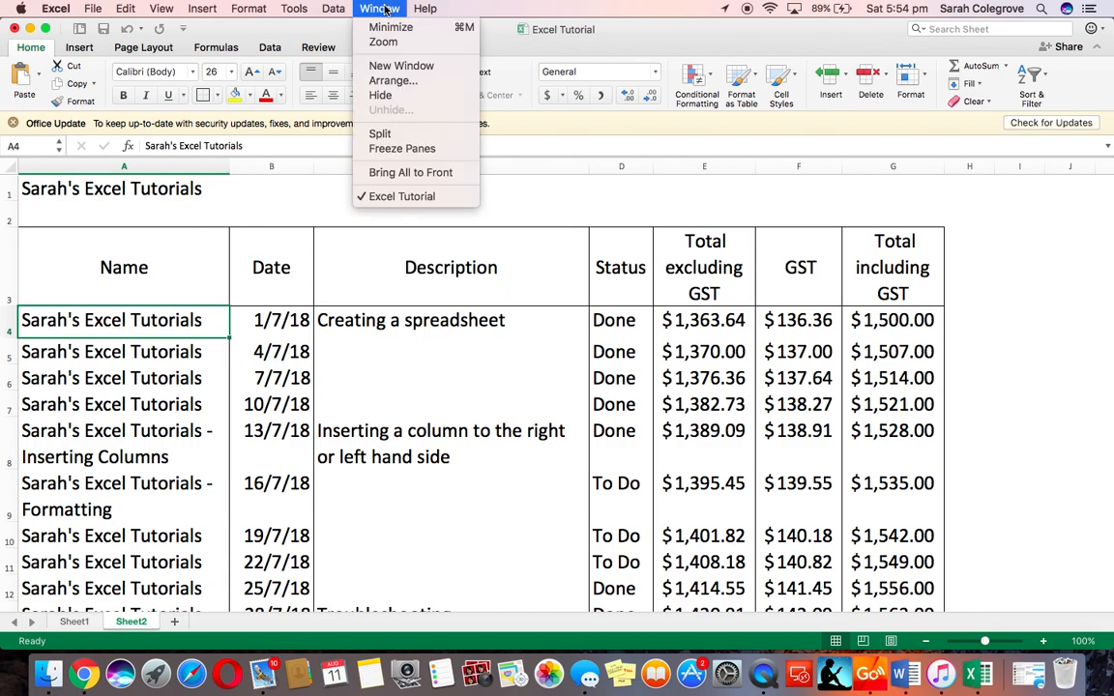
{"action": "left_click", "coordinate": [402, 150]}
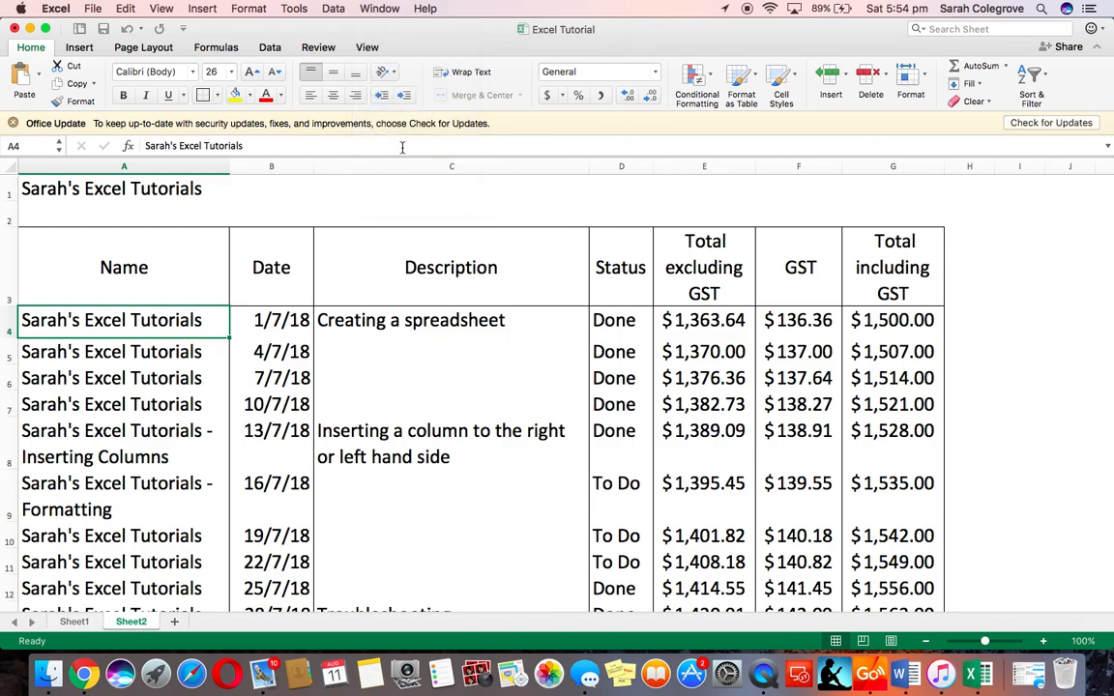
{"action": "scroll", "coordinate": [419, 381], "scroll_direction": "down", "scroll_amount": 10}
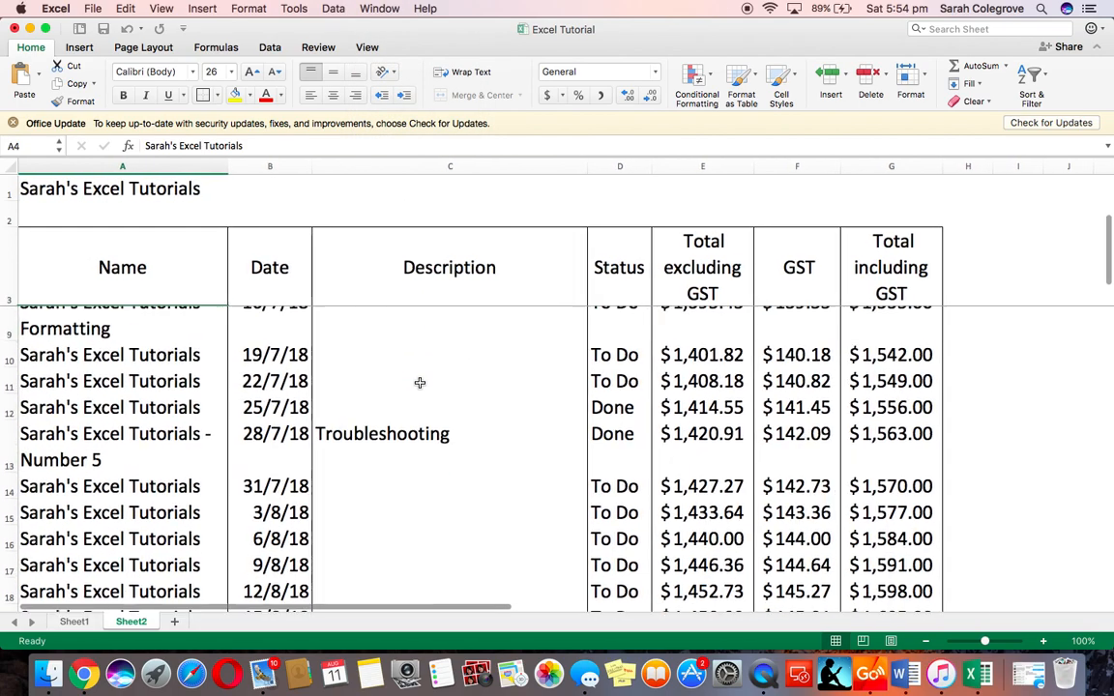
{"action": "scroll", "coordinate": [419, 382], "scroll_direction": "down", "scroll_amount": 2}
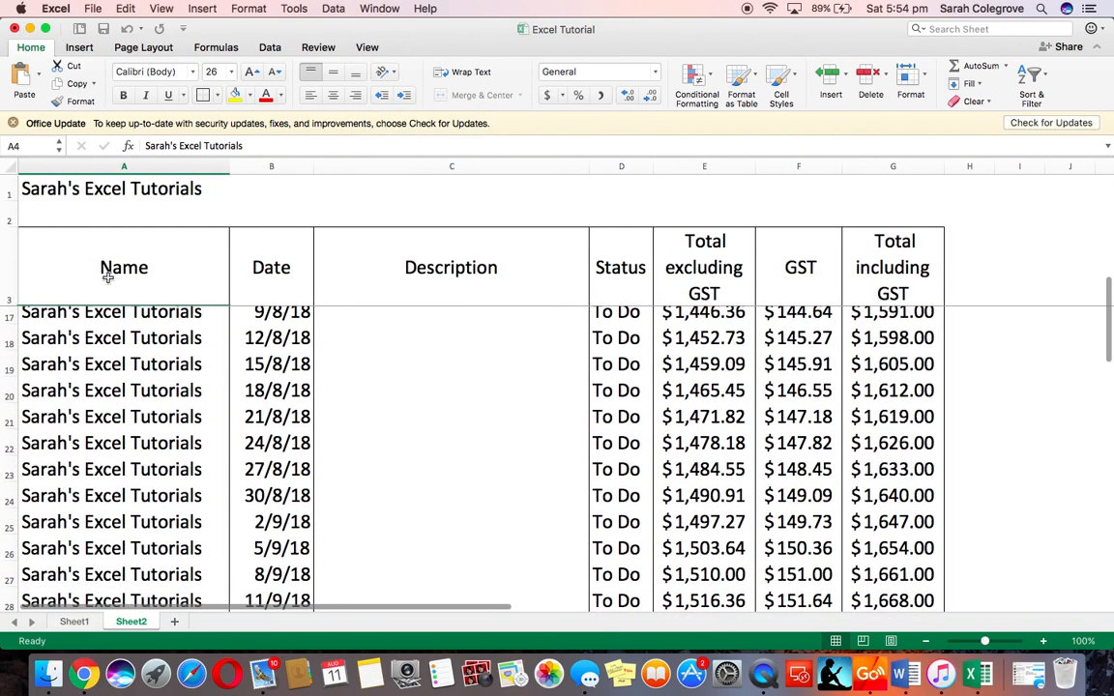
{"action": "scroll", "coordinate": [479, 434], "scroll_direction": "down", "scroll_amount": 5}
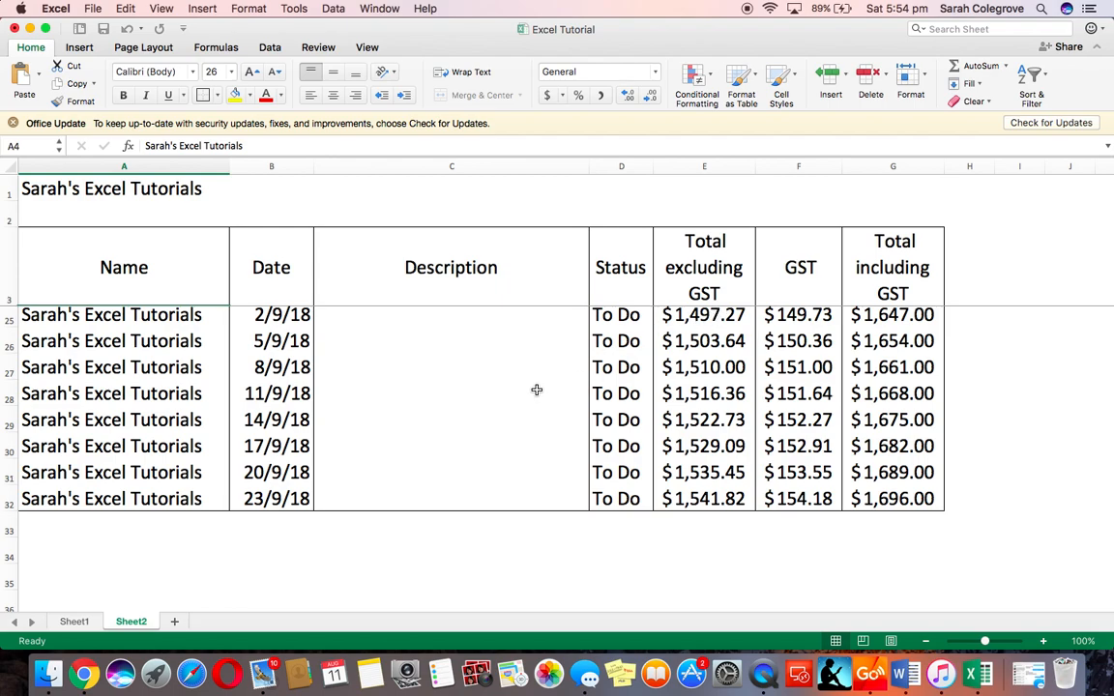
{"action": "scroll", "coordinate": [537, 390], "scroll_direction": "up", "scroll_amount": 10}
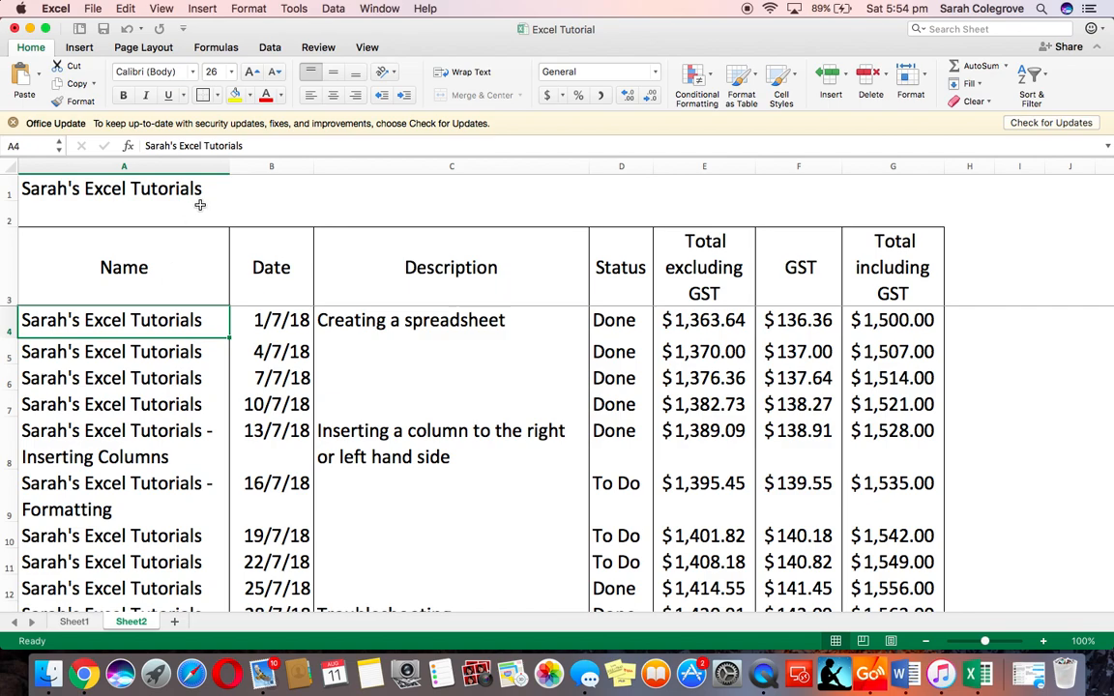
Unfreeze the panes and freeze them again at cell B4 to lock the heading rows and the Name column
{"action": "left_click", "coordinate": [381, 9]}
{"action": "left_click", "coordinate": [396, 150]}
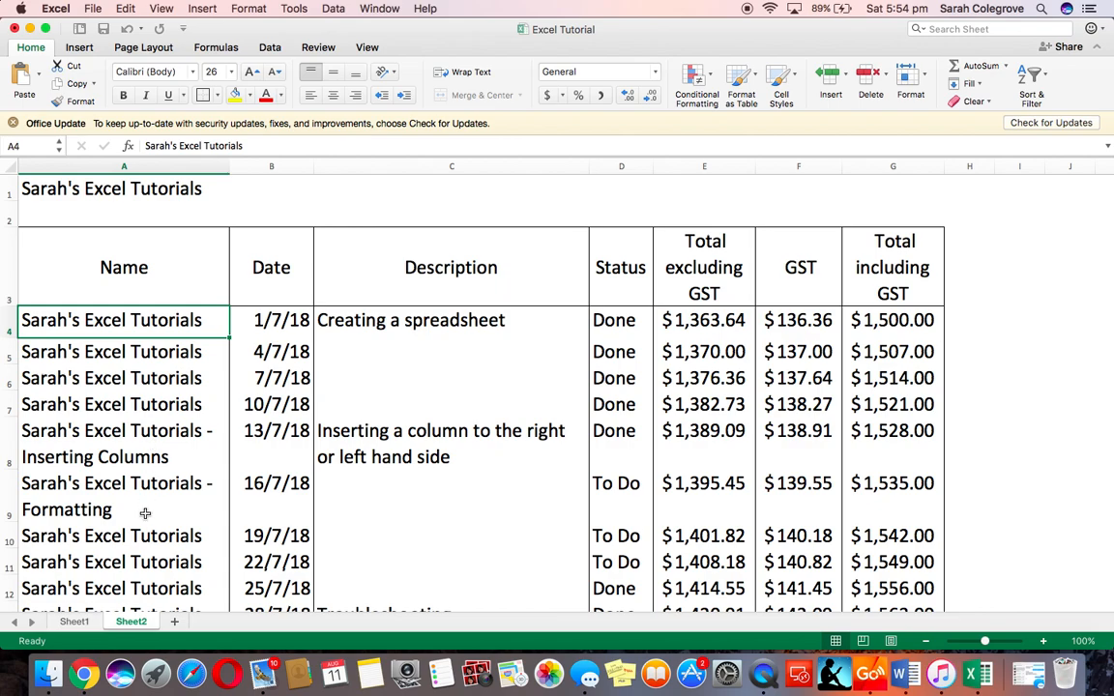
{"action": "left_click", "coordinate": [272, 322]}
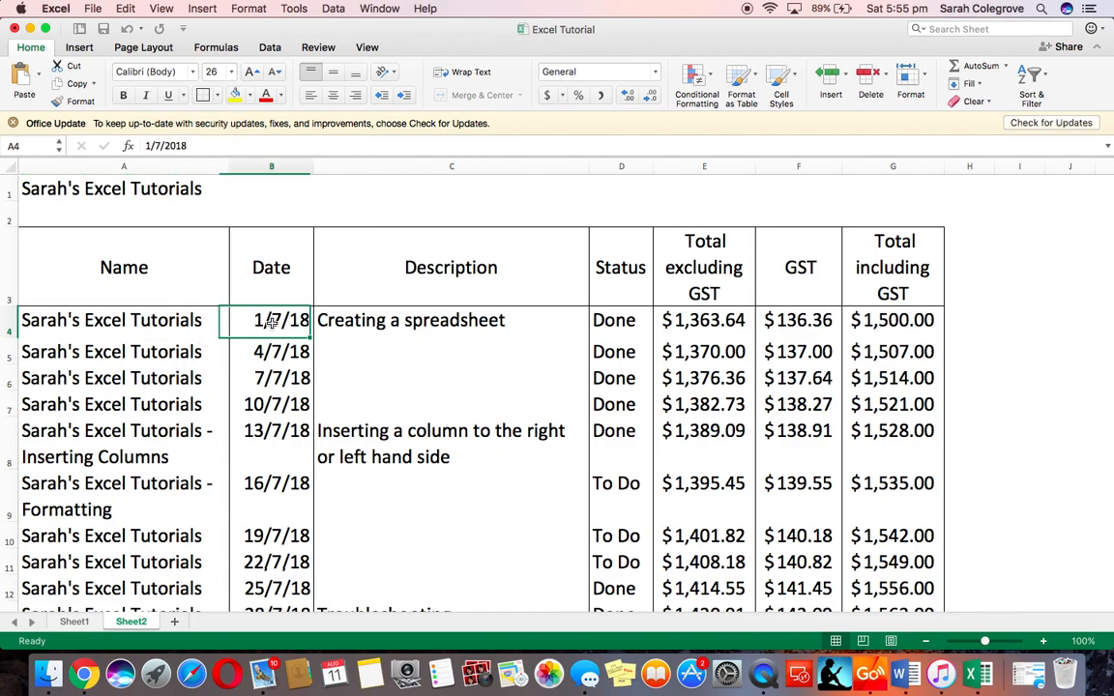
{"action": "left_click", "coordinate": [380, 9]}
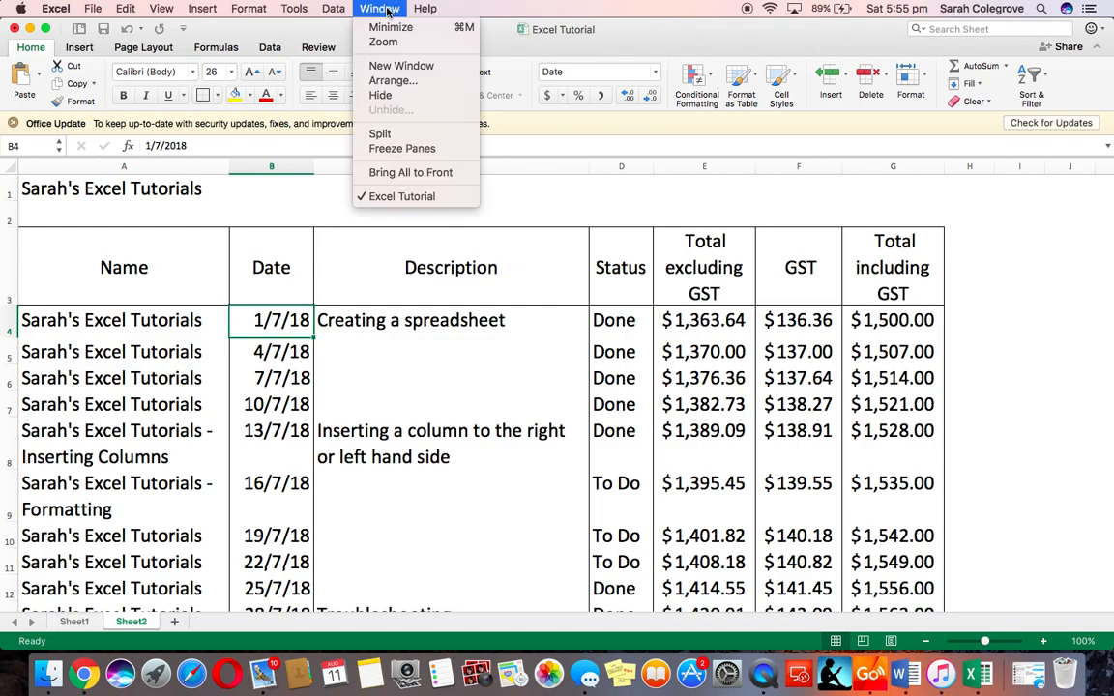
{"action": "left_click", "coordinate": [395, 149]}
{"action": "scroll", "coordinate": [395, 395], "scroll_direction": "down", "scroll_amount": 12}
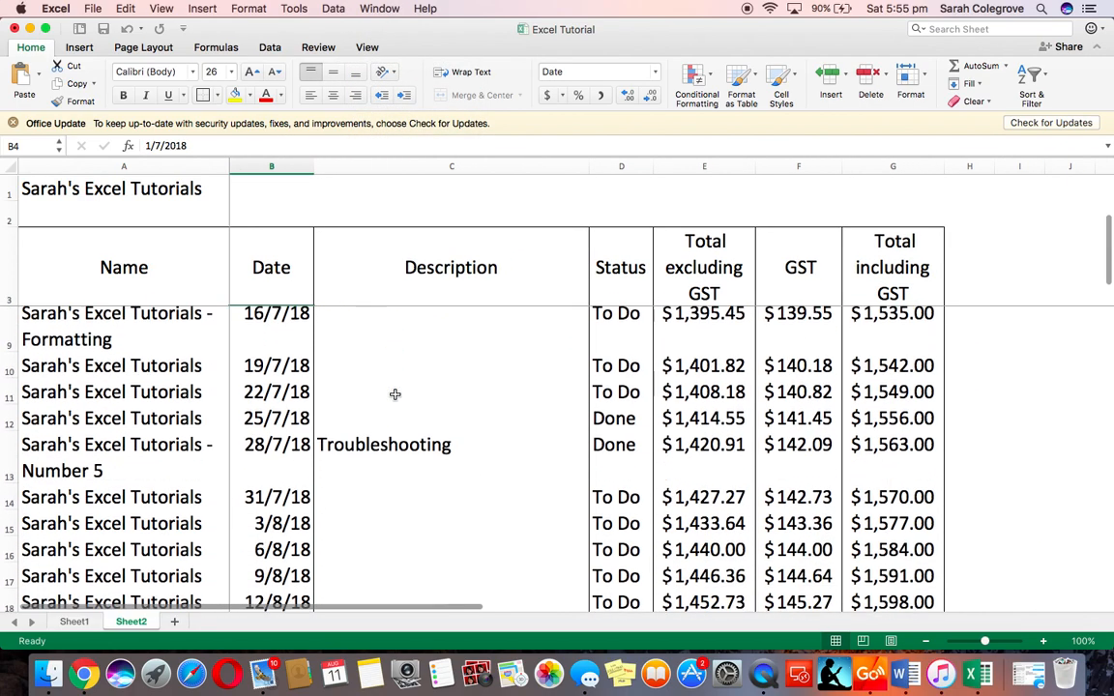
{"action": "scroll", "coordinate": [394, 395], "scroll_direction": "up", "scroll_amount": 12}
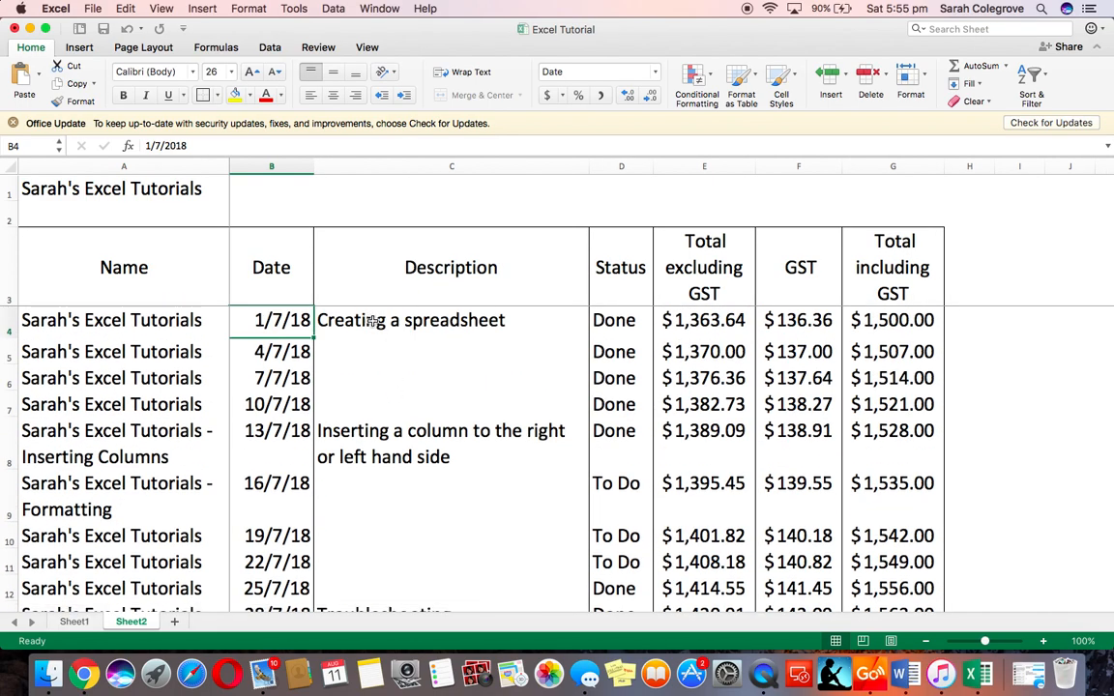
Unfreeze the panes
{"action": "left_click", "coordinate": [372, 322]}
{"action": "scroll", "coordinate": [372, 322], "scroll_direction": "down", "scroll_amount": 9}
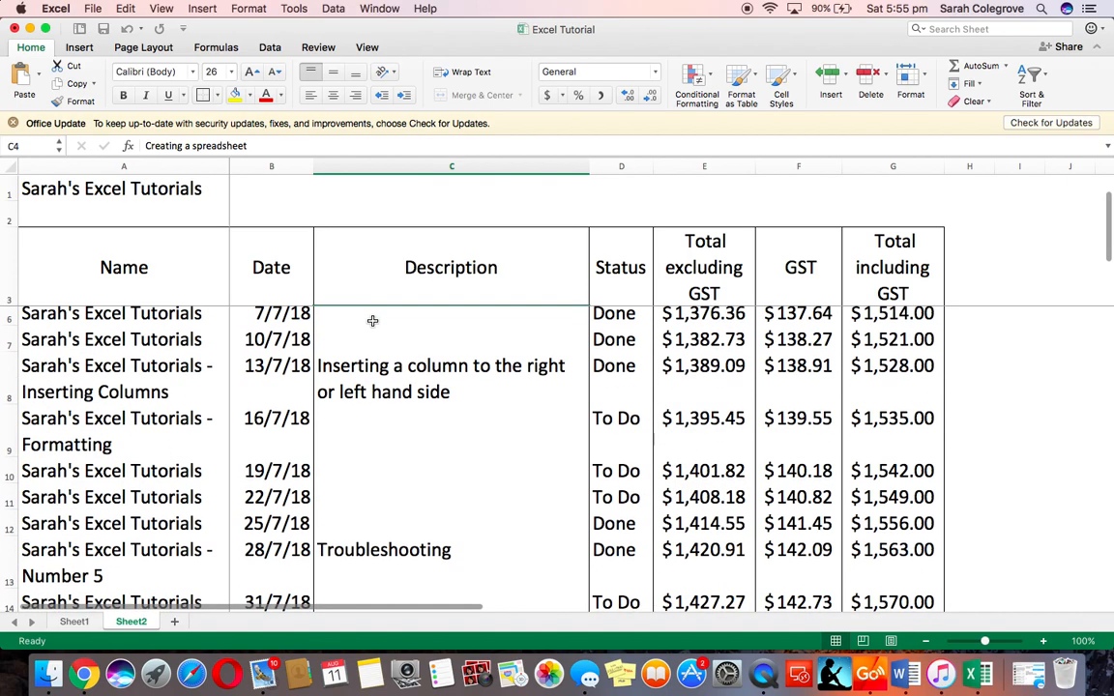
{"action": "scroll", "coordinate": [373, 322], "scroll_direction": "up", "scroll_amount": 9}
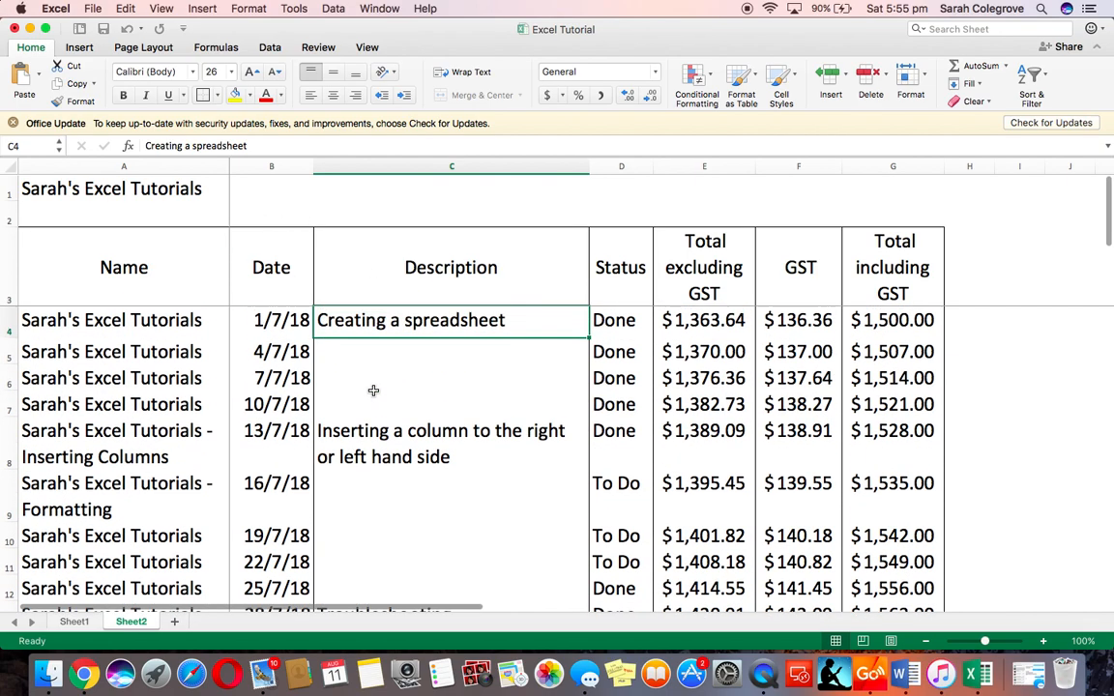
{"action": "left_click", "coordinate": [375, 8]}
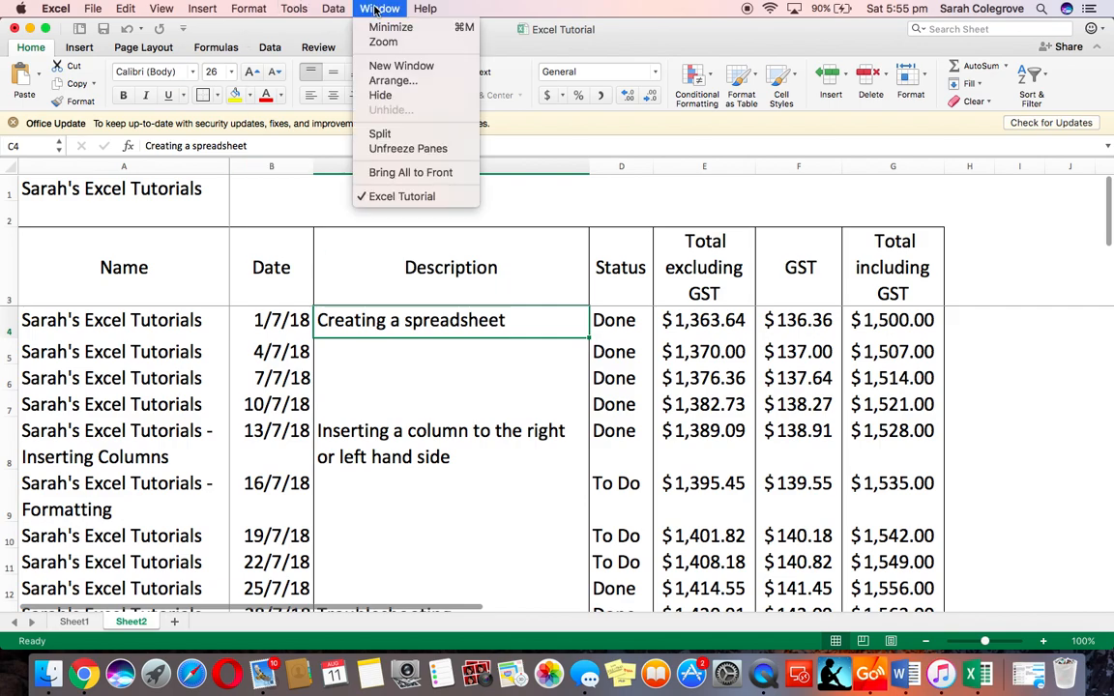
{"action": "left_click", "coordinate": [392, 147]}
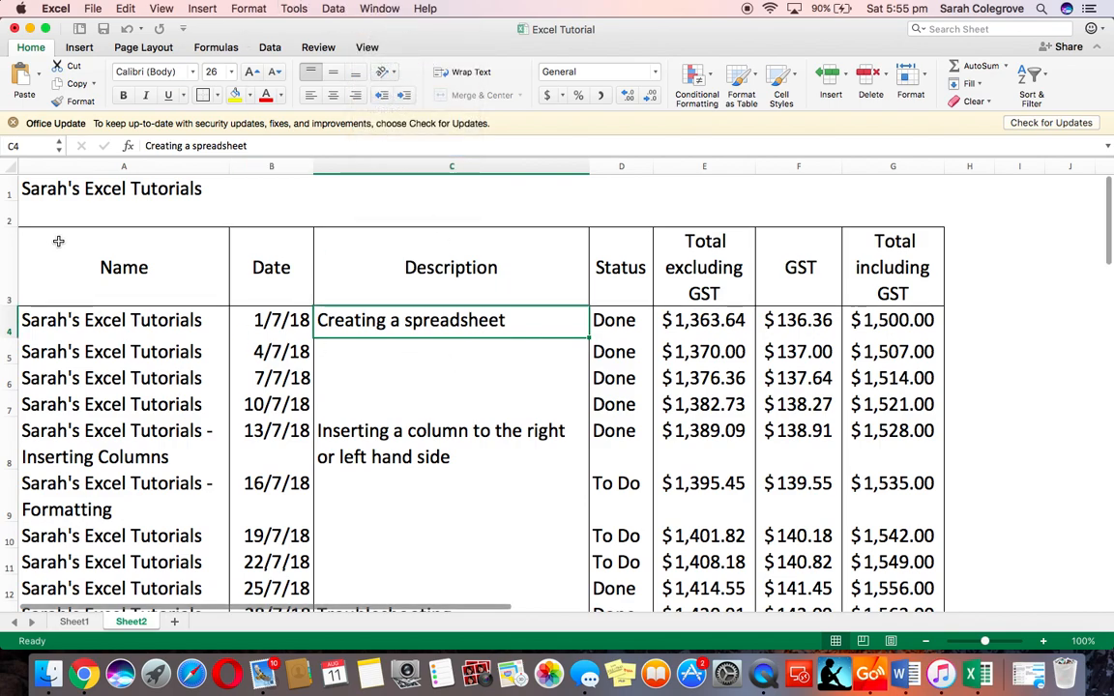
Fill the heading row A3 to G3 with a light blue colour
{"action": "left_click_drag", "start_coordinate": [54, 241], "coordinate": [868, 287]}
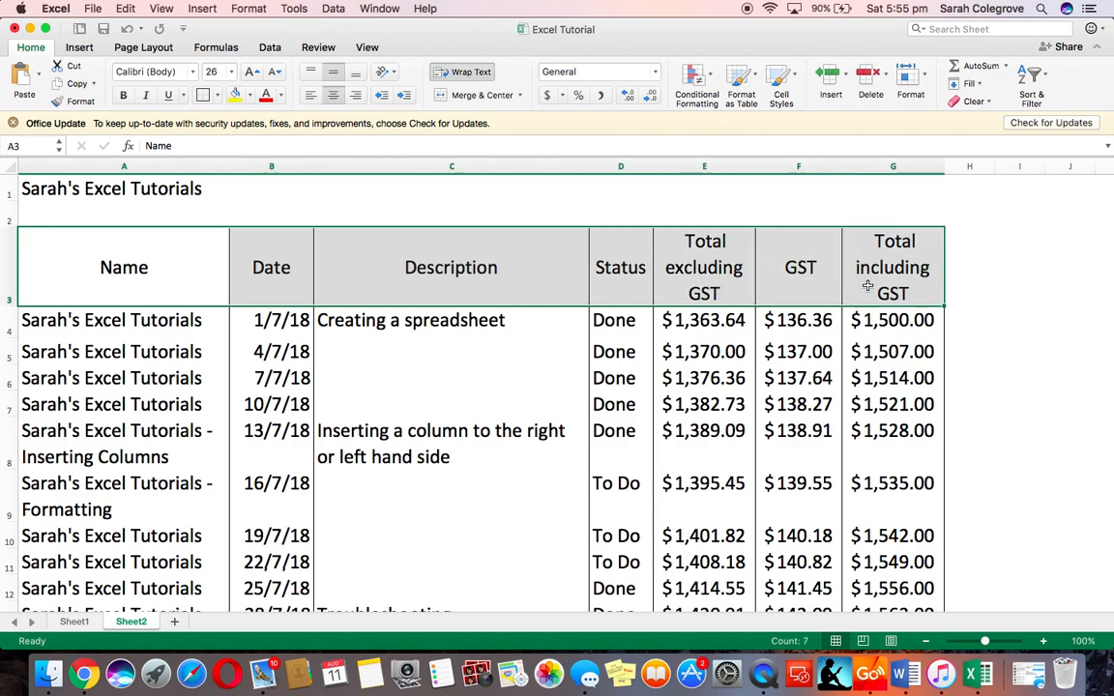
{"action": "left_click", "coordinate": [248, 95]}
{"action": "left_click", "coordinate": [293, 189]}
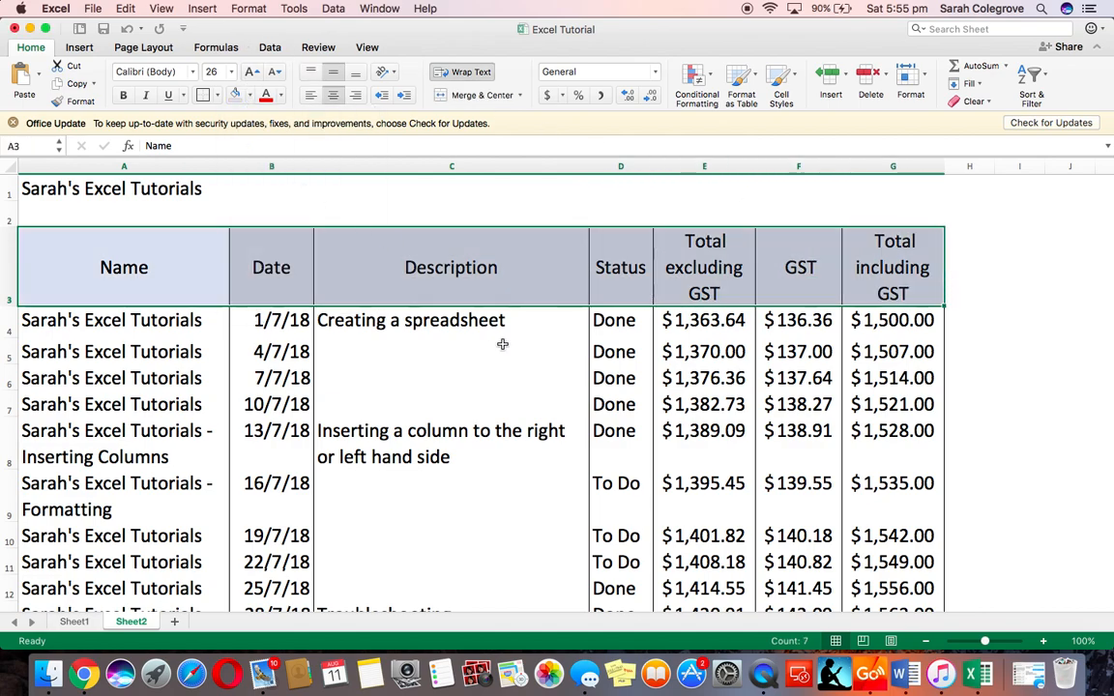
Fill the row A5 to G5 with a light grey shade
{"action": "left_click", "coordinate": [520, 374]}
{"action": "left_click_drag", "start_coordinate": [41, 353], "coordinate": [900, 353]}
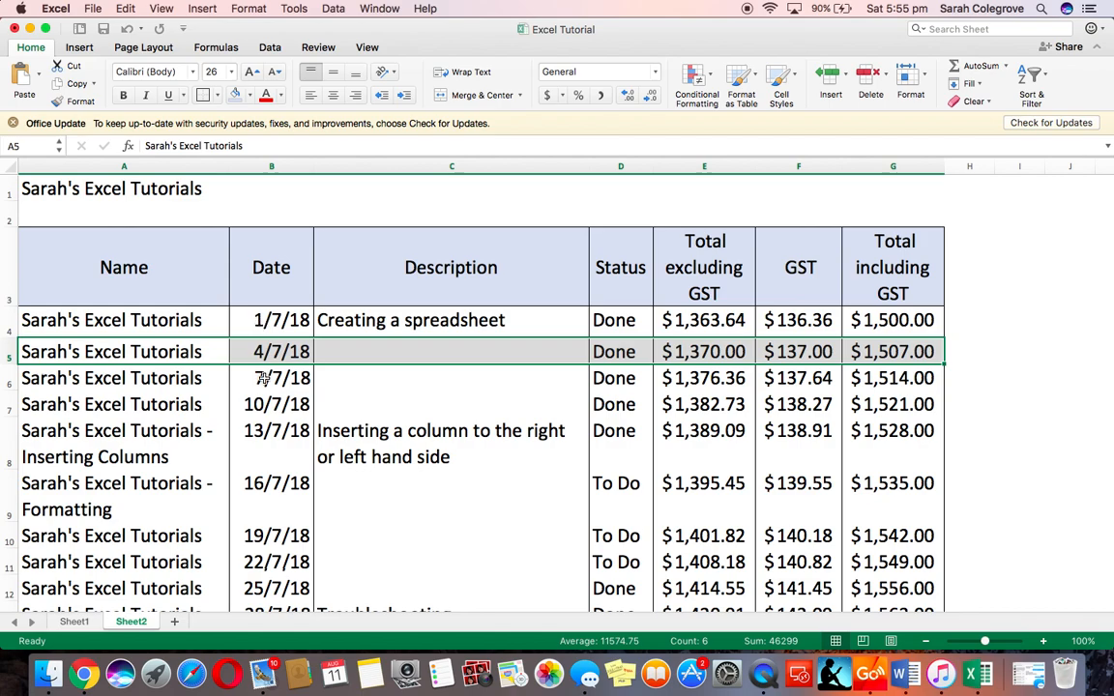
{"action": "left_click", "coordinate": [250, 97]}
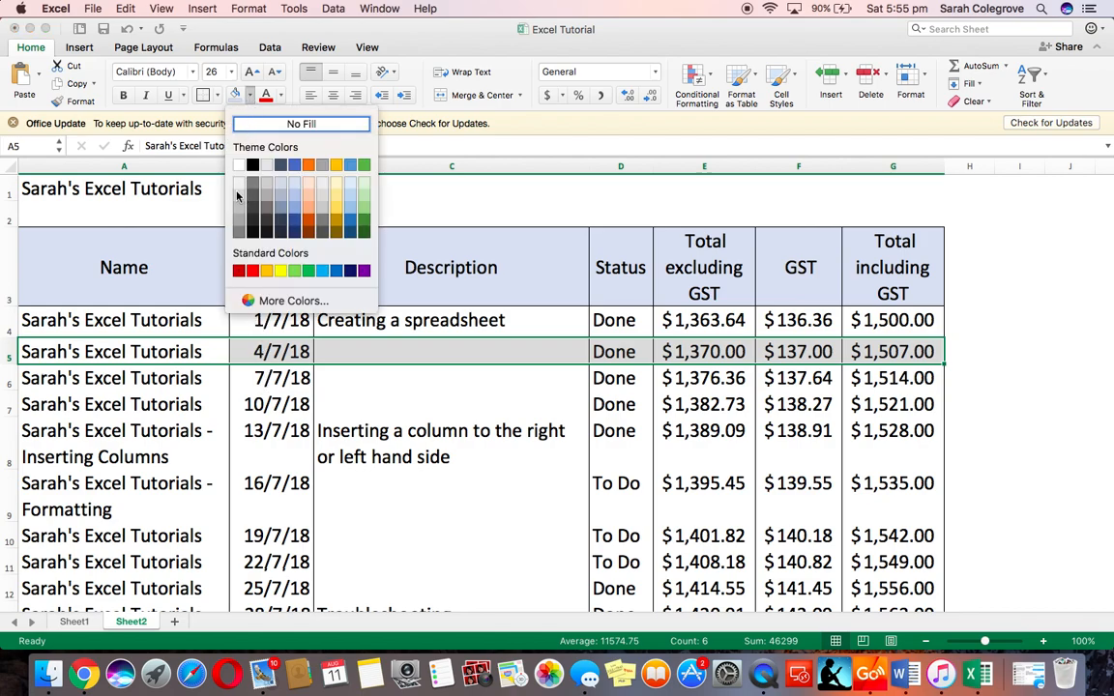
{"action": "left_click", "coordinate": [238, 196]}
Fill the row A7 to G7 with the same light grey shade
{"action": "left_click_drag", "start_coordinate": [60, 405], "coordinate": [888, 414]}
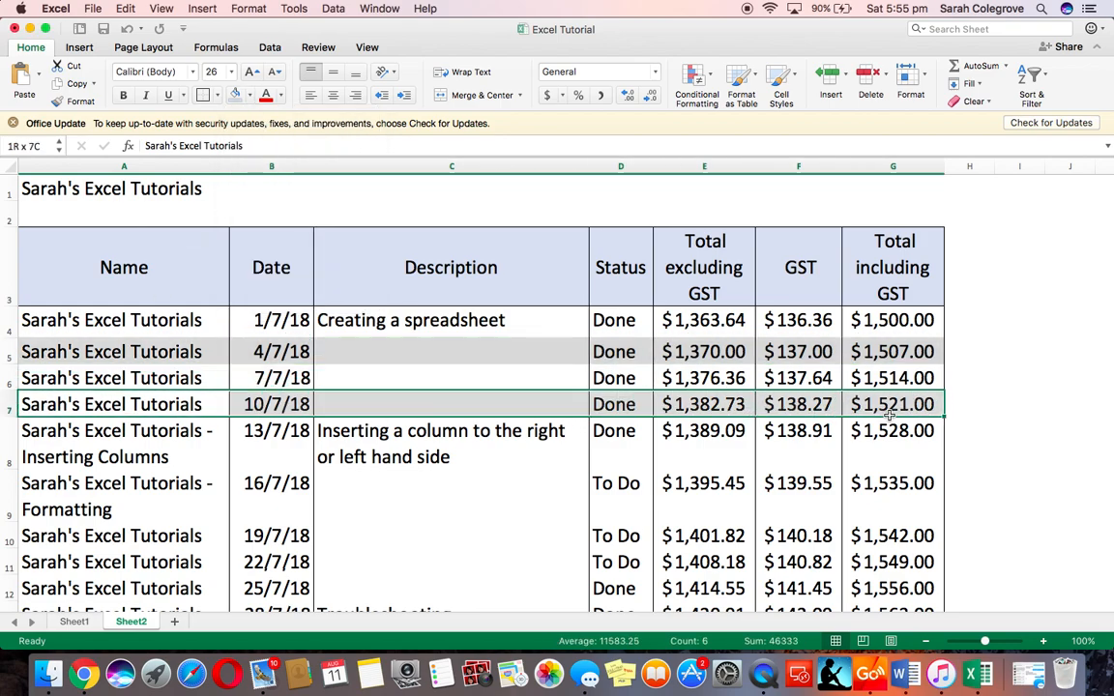
{"action": "left_click", "coordinate": [233, 96]}
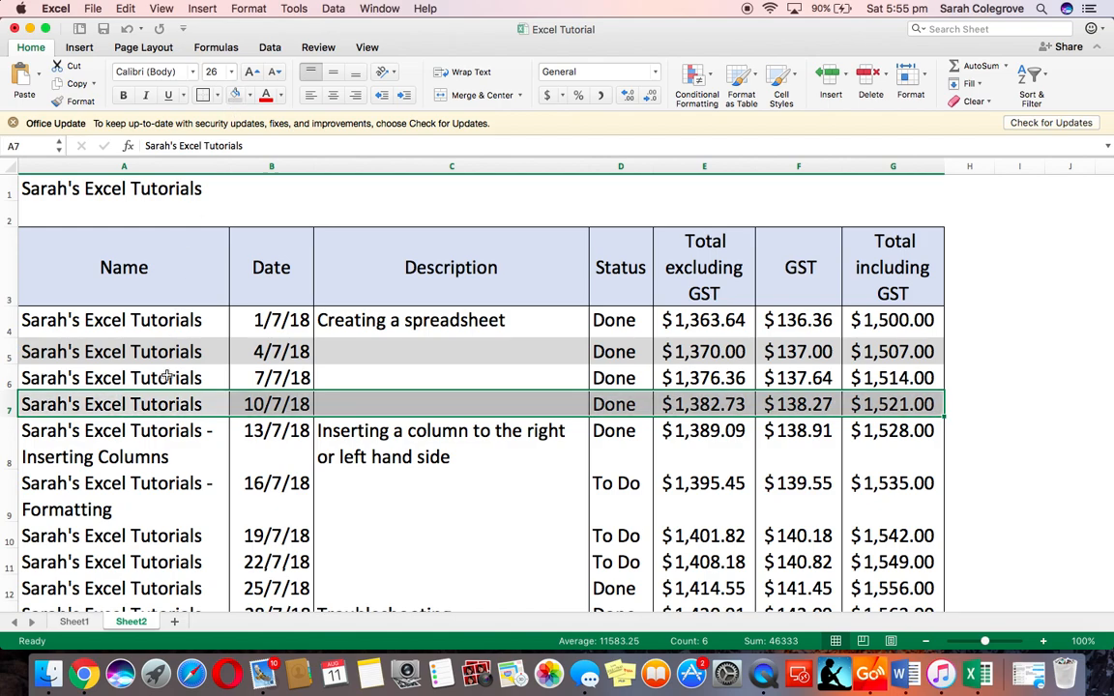
{"action": "left_click", "coordinate": [169, 437]}
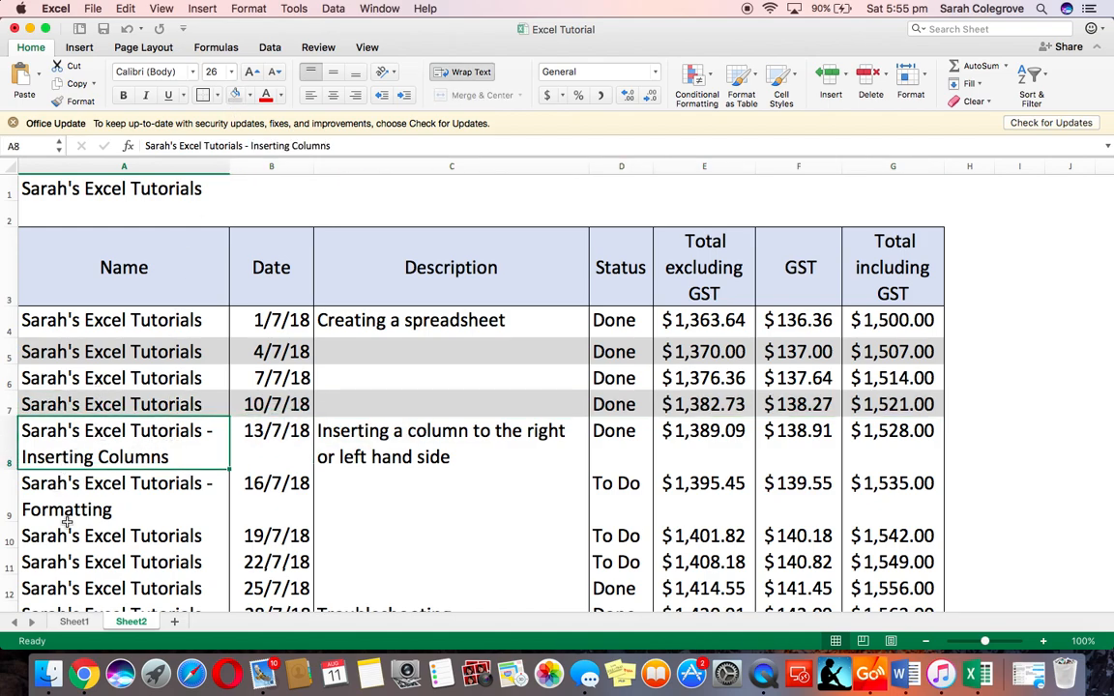
Try applying all borders to rows A10 to G12, and undo that border change
{"action": "left_click_drag", "start_coordinate": [48, 536], "coordinate": [886, 584]}
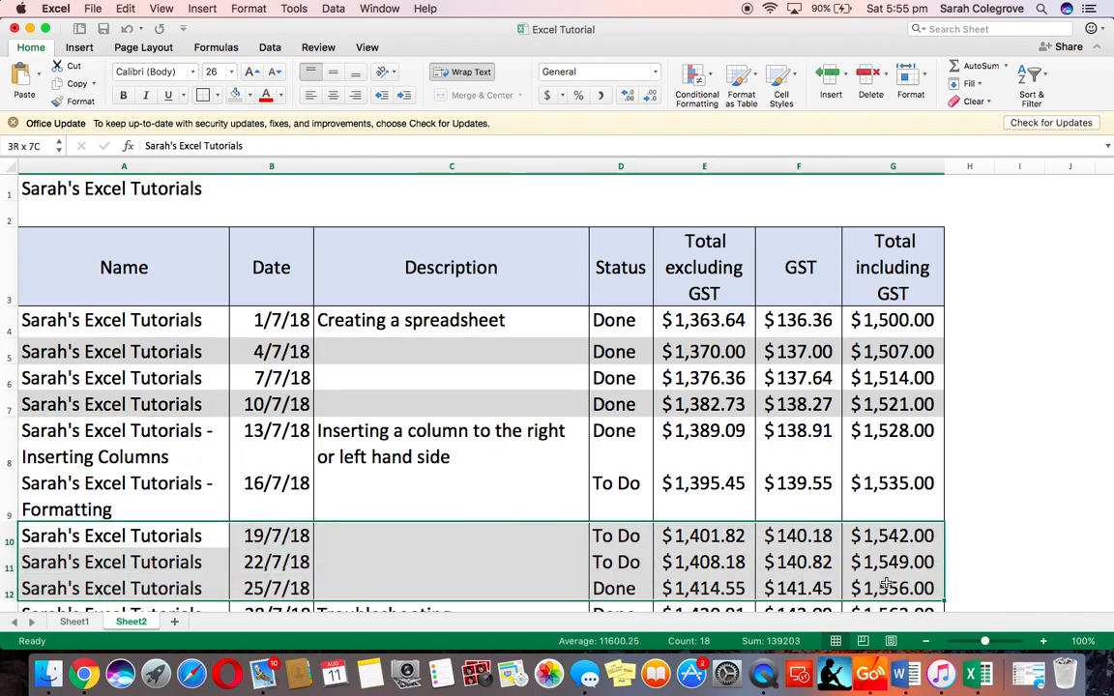
{"action": "left_click", "coordinate": [209, 93]}
{"action": "left_click", "coordinate": [245, 239]}
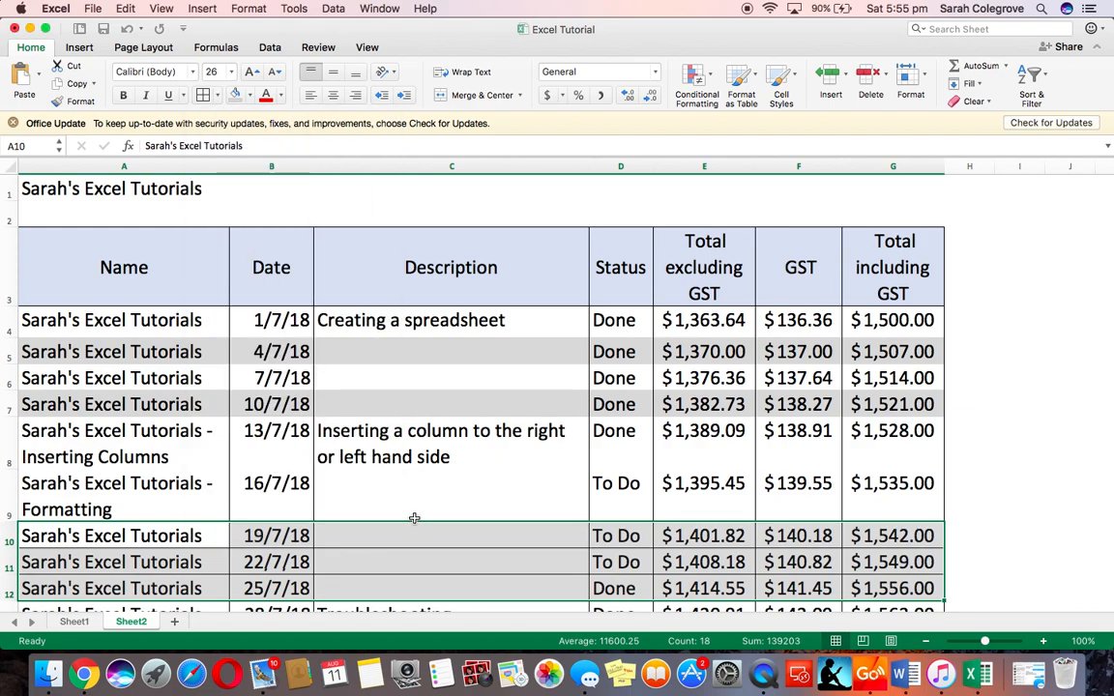
{"action": "scroll", "coordinate": [414, 519], "scroll_direction": "down", "scroll_amount": 3}
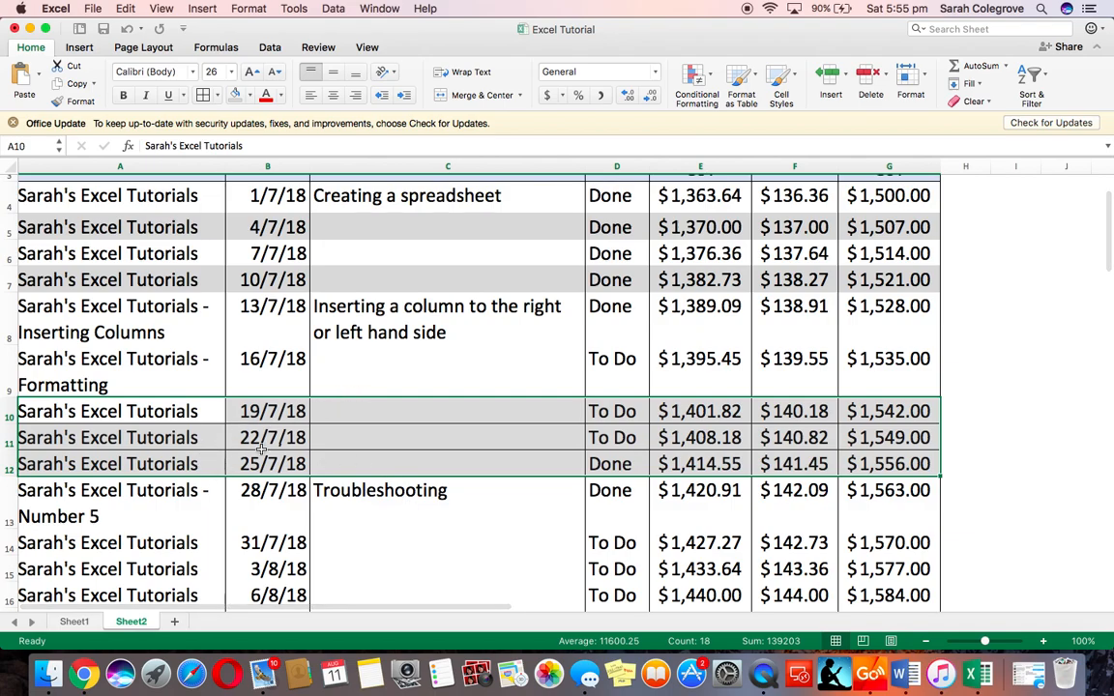
{"action": "left_click", "coordinate": [385, 423]}
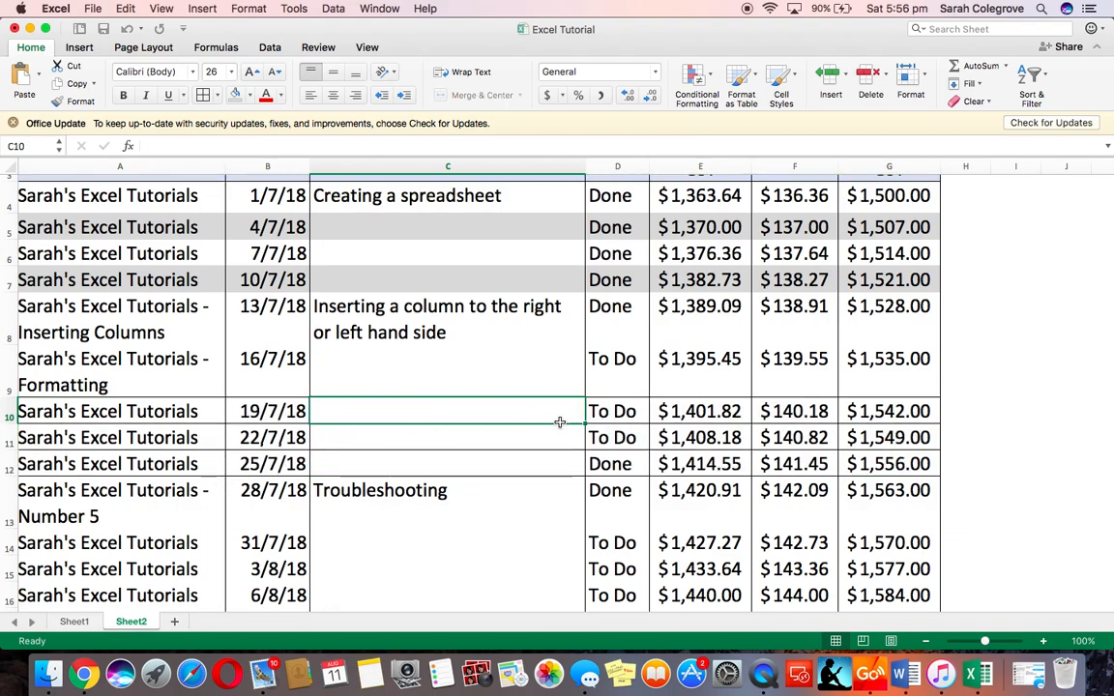
{"action": "scroll", "coordinate": [557, 423], "scroll_direction": "up", "scroll_amount": 3}
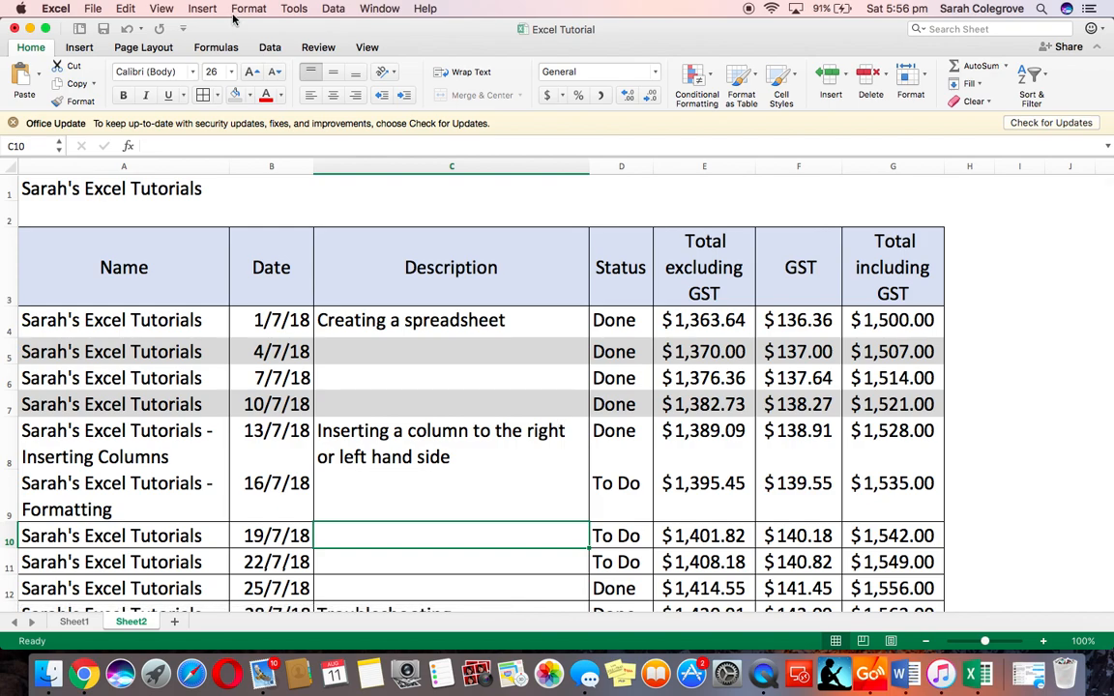
{"action": "left_click", "coordinate": [126, 31]}
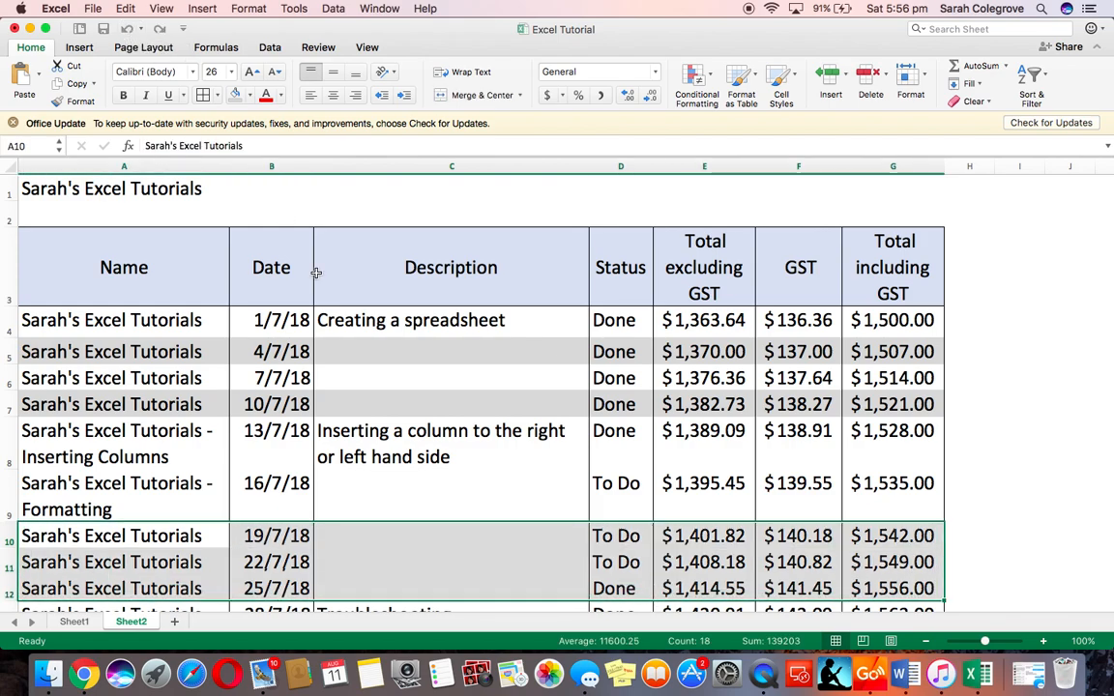
{"action": "left_click", "coordinate": [456, 464]}
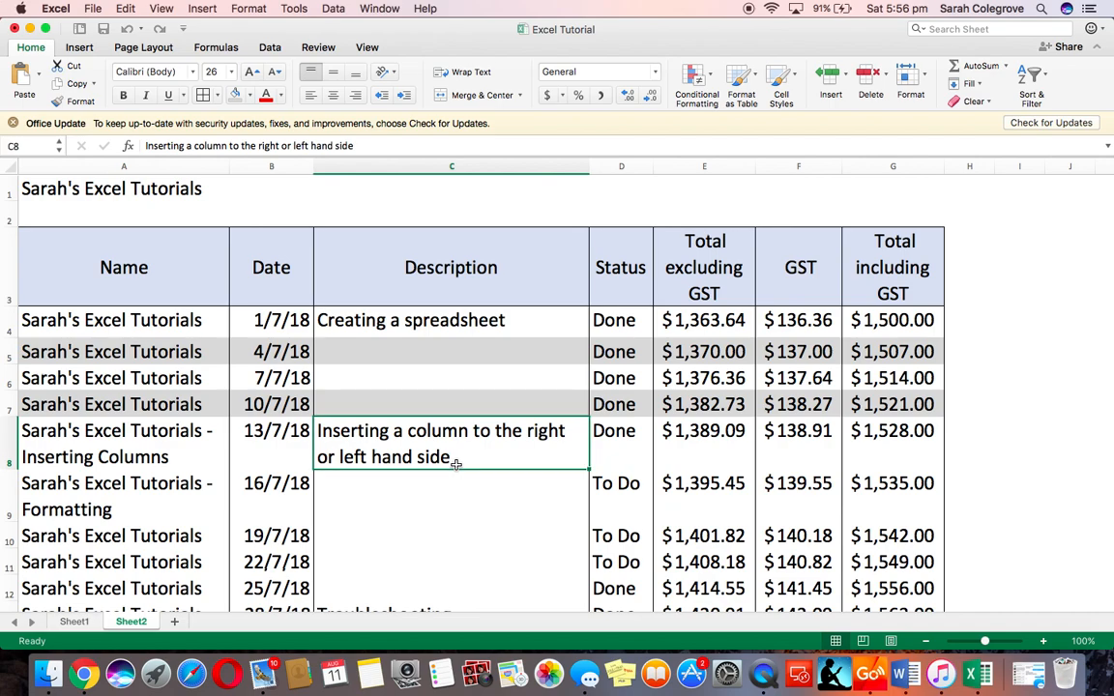